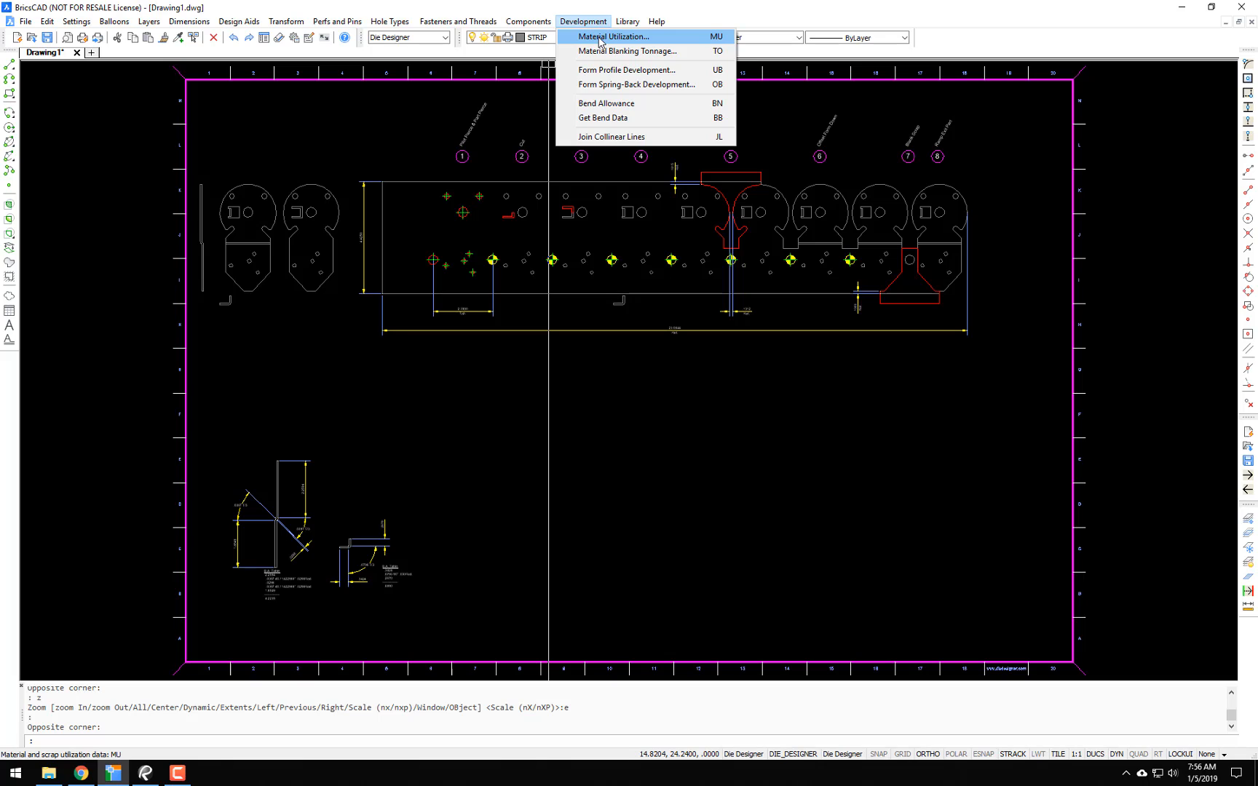
# Step: Open the Material Utilization dialog and look through the list of available material types
pyautogui.click(705, 39)
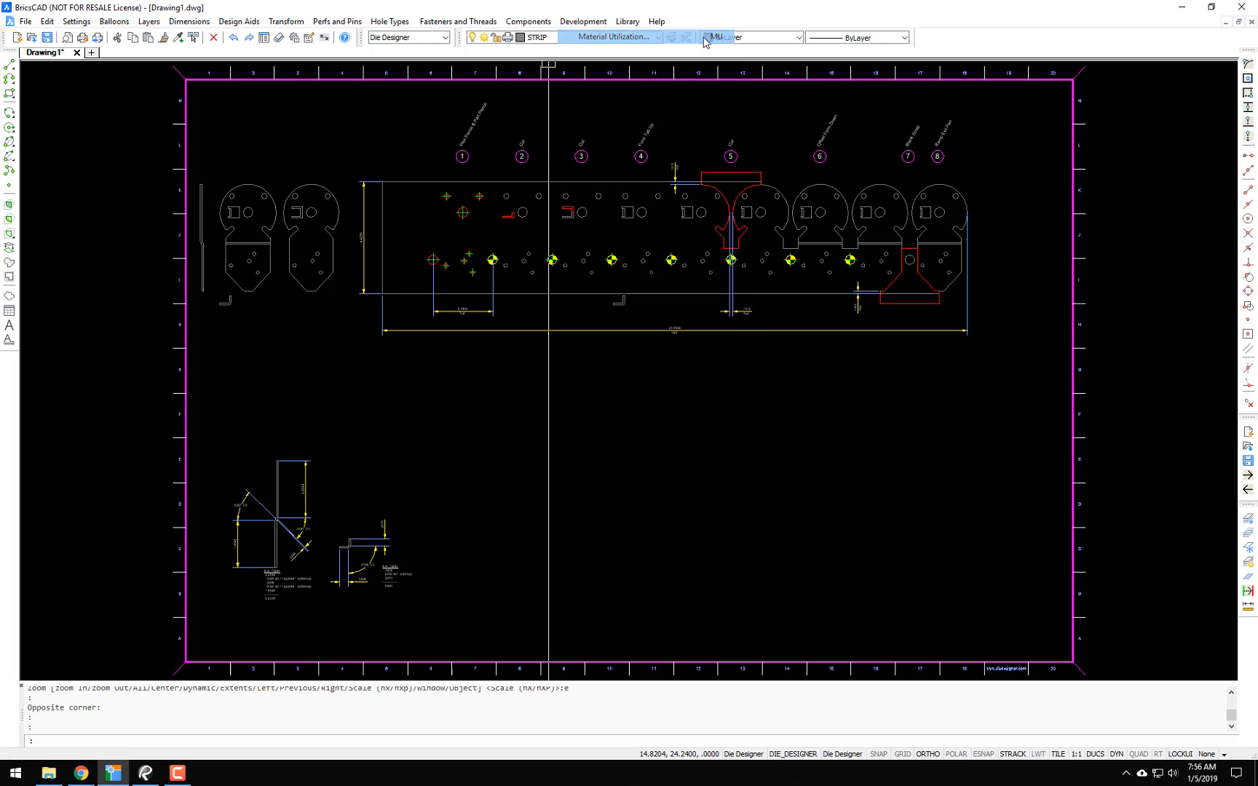
pyautogui.moveTo(577, 240); pyautogui.dragTo(556, 207)
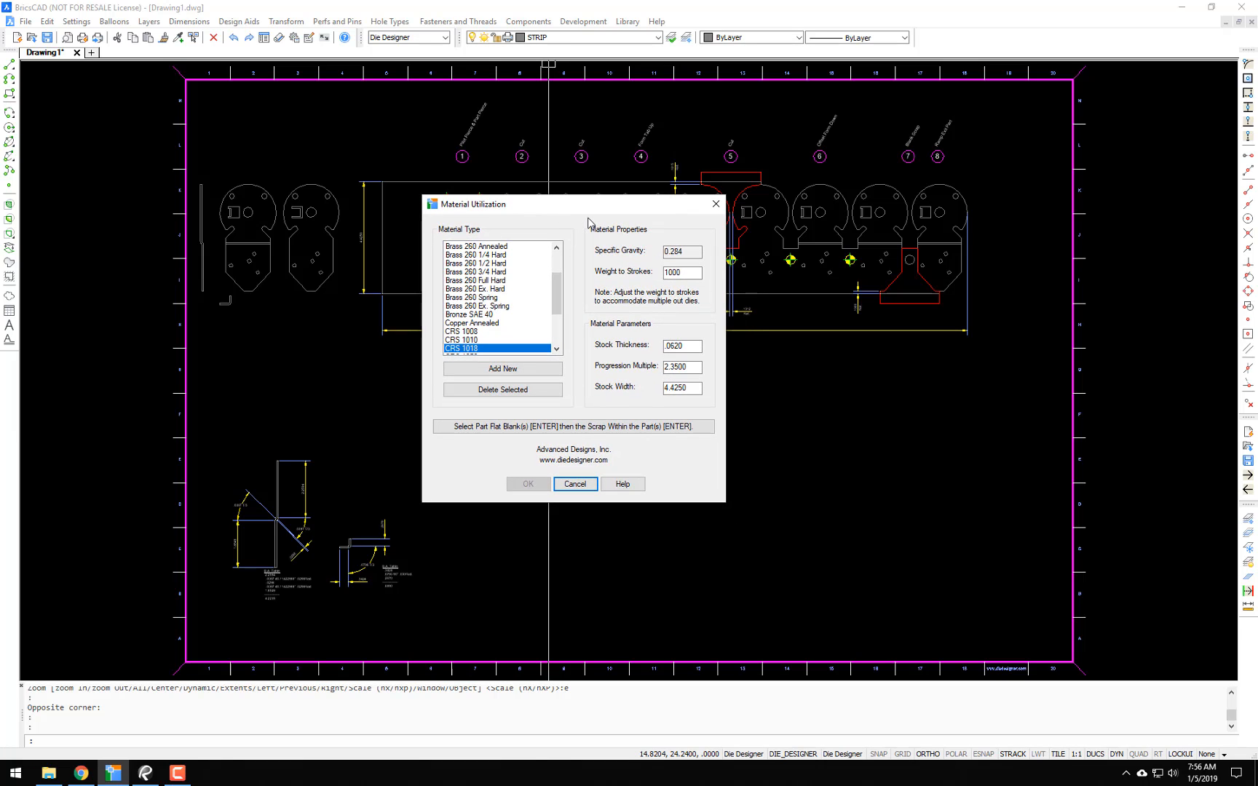
pyautogui.moveTo(588, 208); pyautogui.dragTo(596, 208)
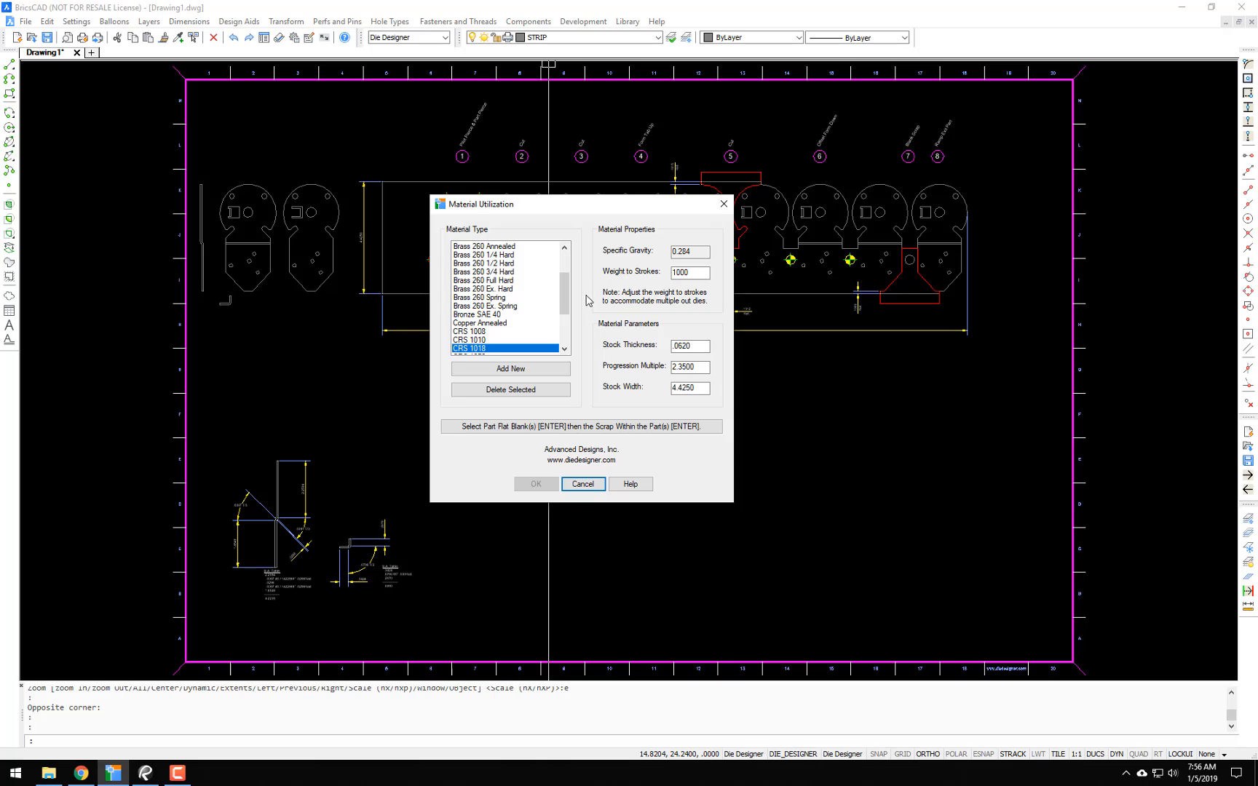
pyautogui.moveTo(565, 305); pyautogui.dragTo(566, 273)
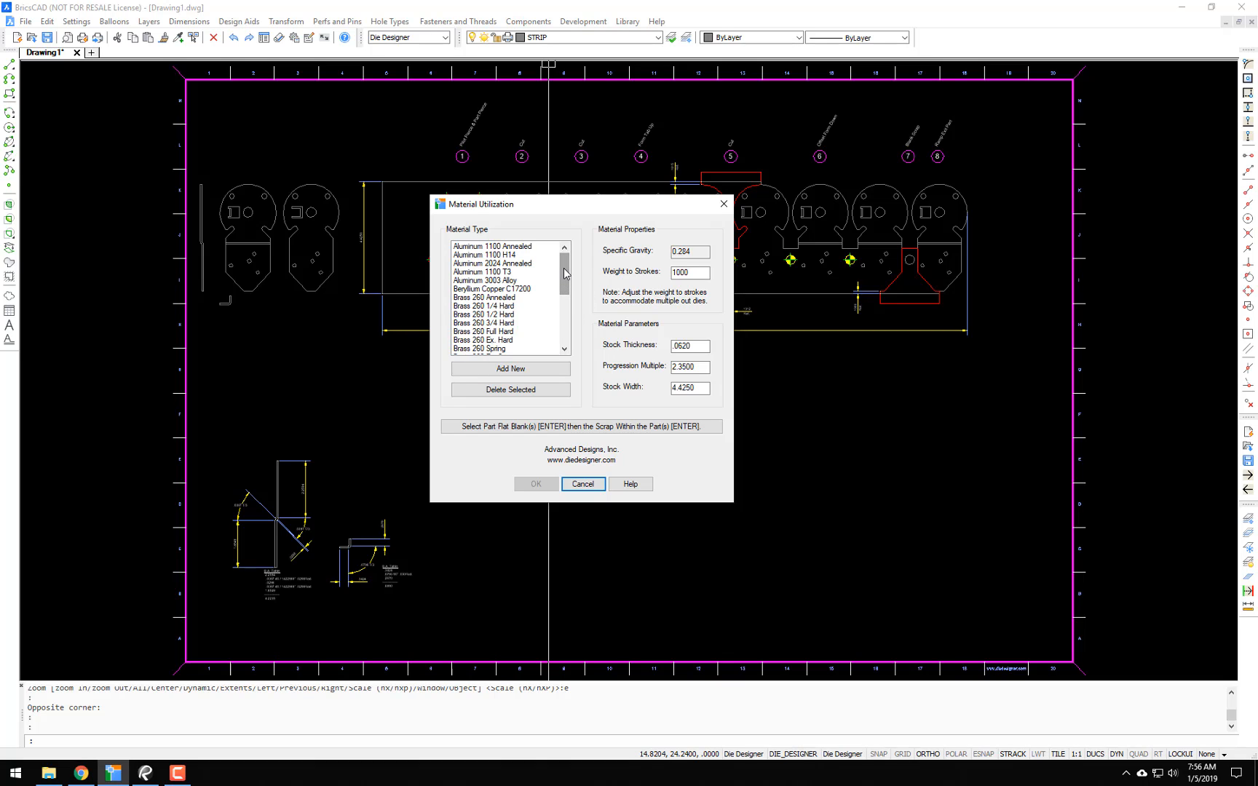
pyautogui.moveTo(568, 280)
pyautogui.mouseDown()
pyautogui.moveTo(569, 337)
pyautogui.moveTo(568, 279)
pyautogui.mouseUp()
pyautogui.moveTo(565, 283); pyautogui.dragTo(559, 329)
# Step: View the form for adding a new material and close it without entering any data
pyautogui.click(524, 369)
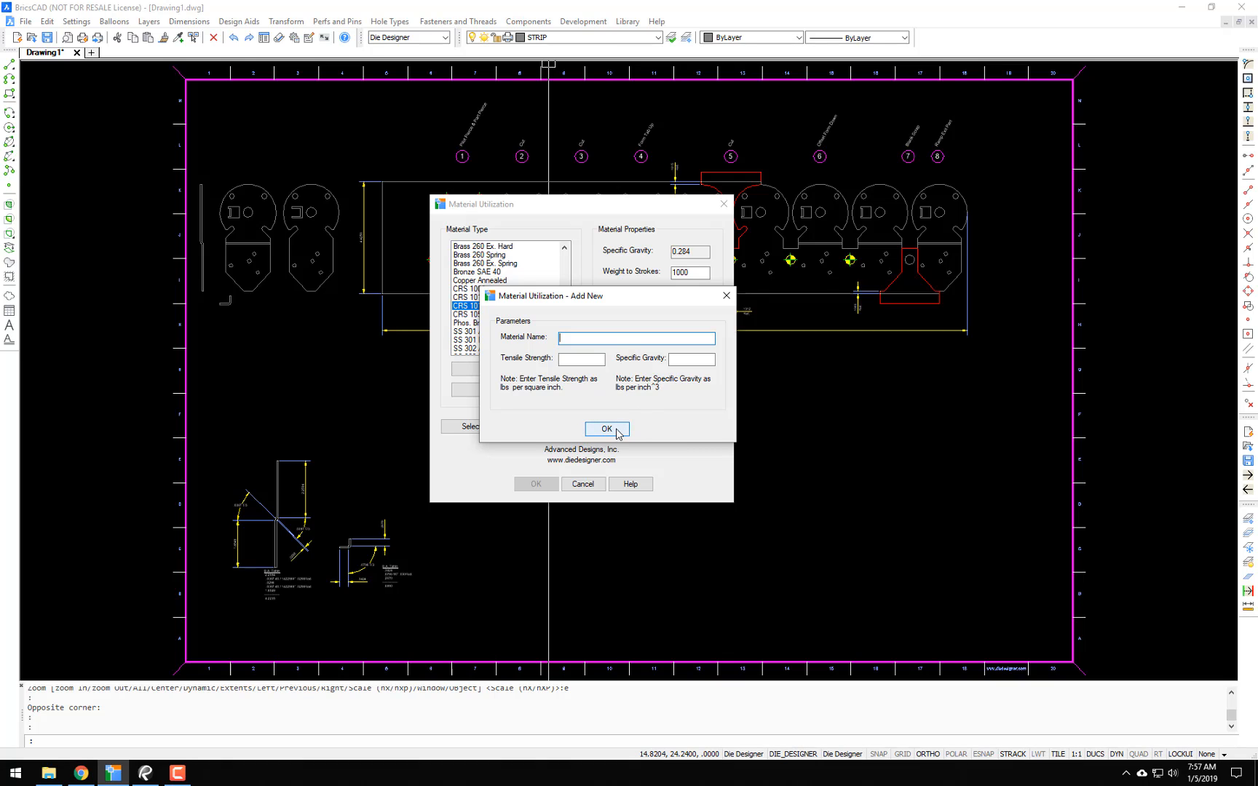
pyautogui.click(726, 297)
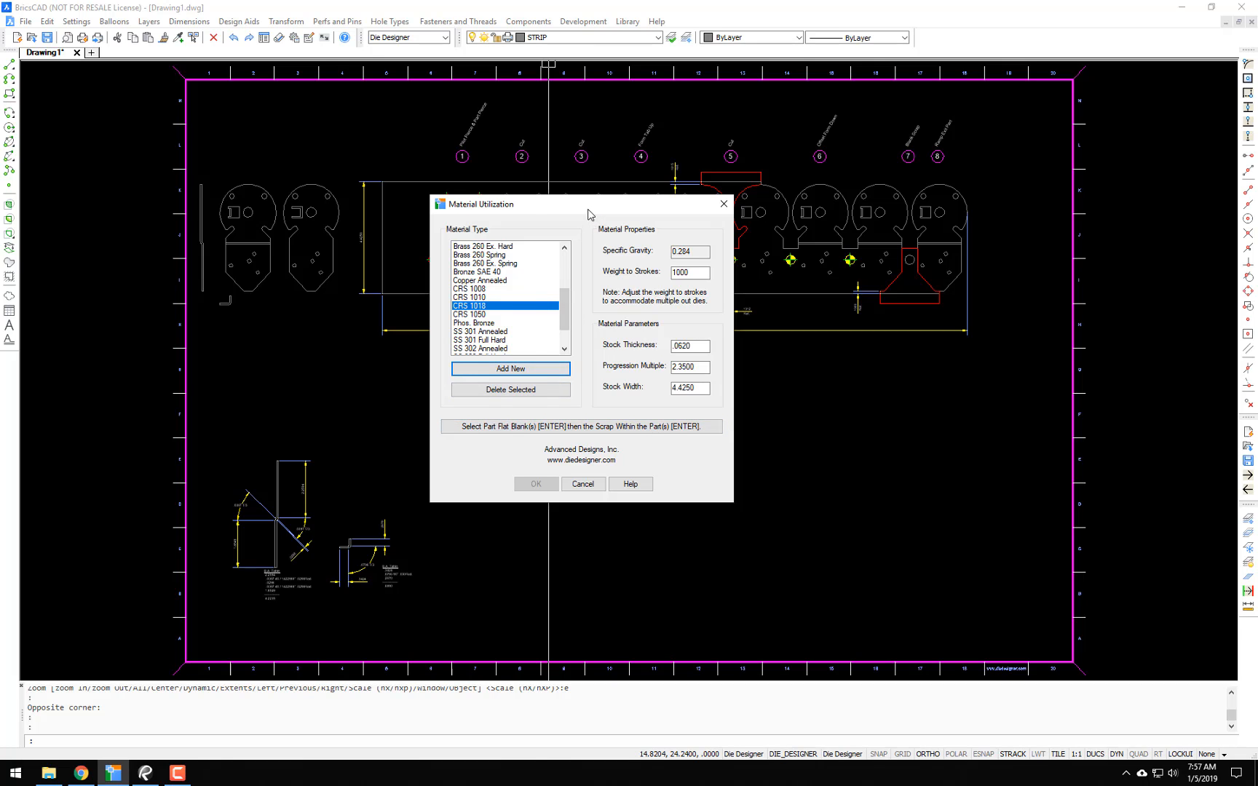
pyautogui.moveTo(589, 213); pyautogui.dragTo(498, 209)
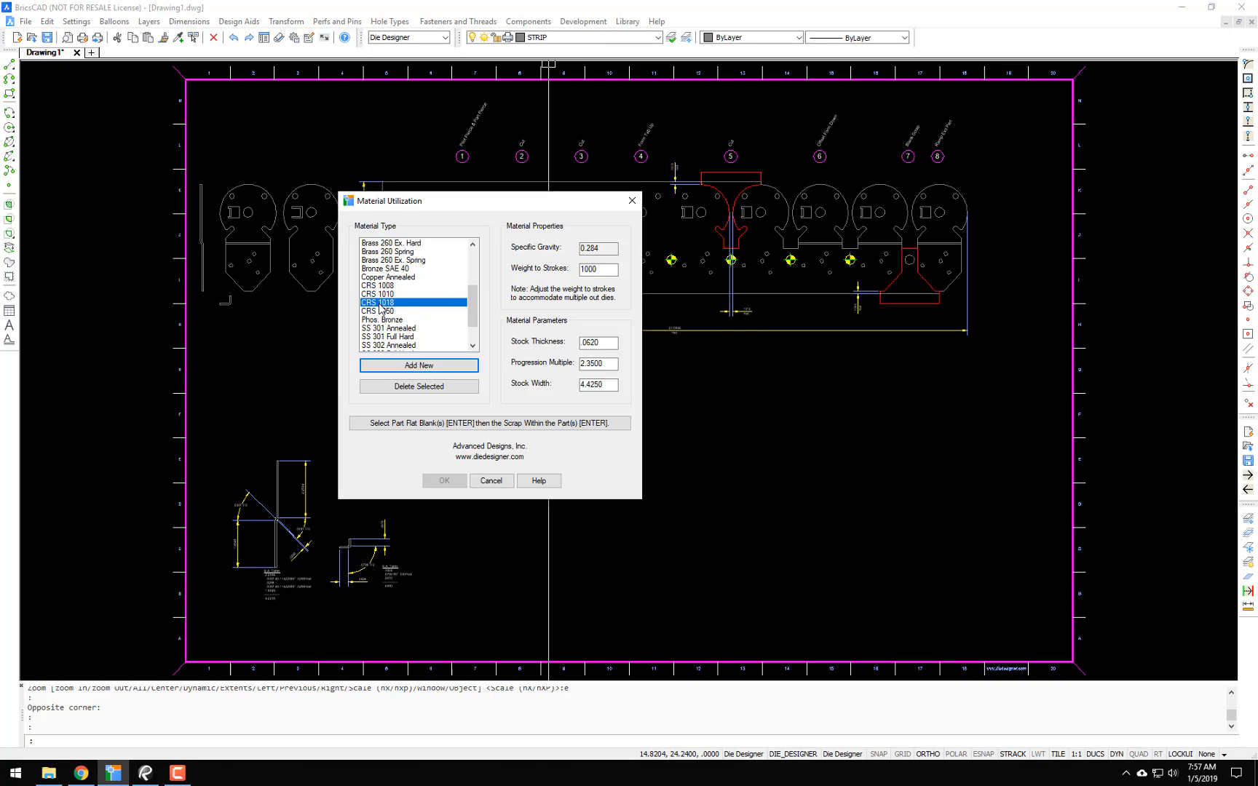
# Step: Compare the specific gravity of several copper, brass, CRS and aluminum materials, finishing with Aluminum 1100 Annealed
pyautogui.click(601, 250)
pyautogui.doubleClick(602, 250)
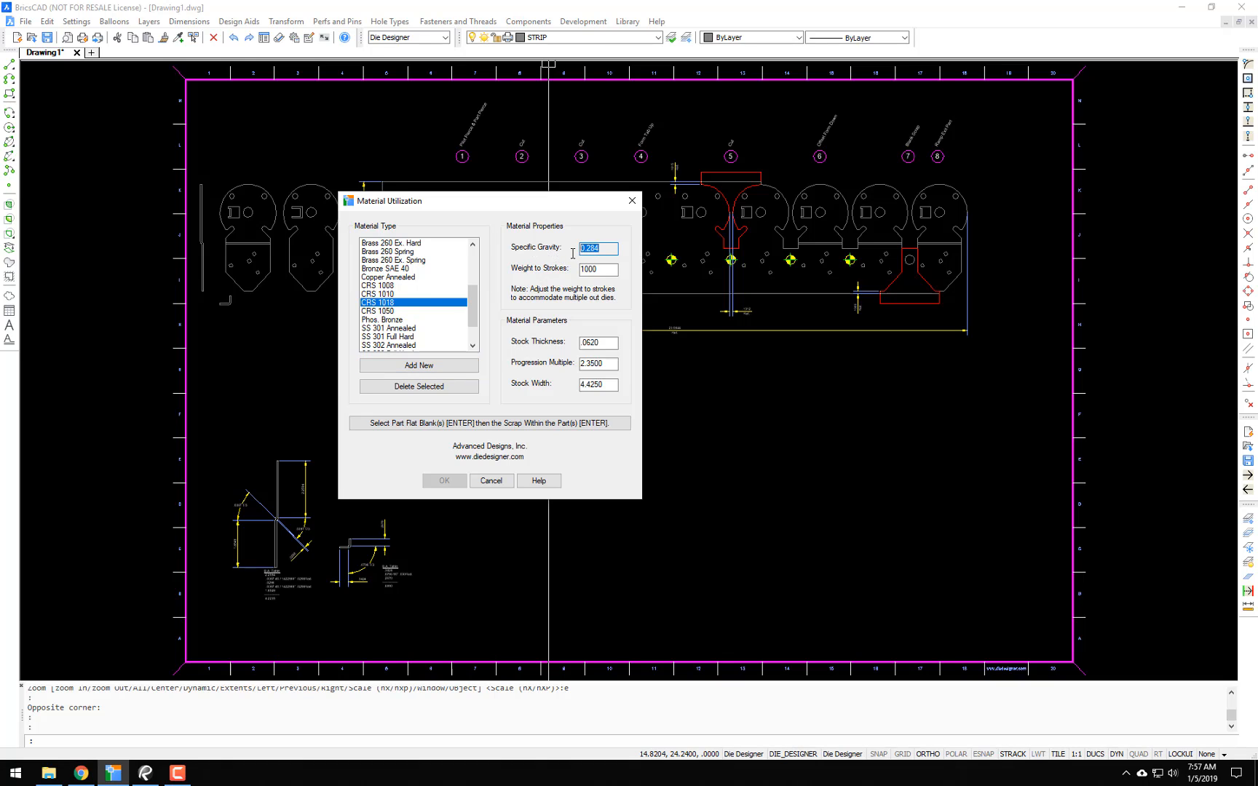
pyautogui.click(383, 278)
pyautogui.click(382, 261)
pyautogui.click(384, 293)
pyautogui.click(384, 302)
pyautogui.click(387, 277)
pyautogui.click(385, 260)
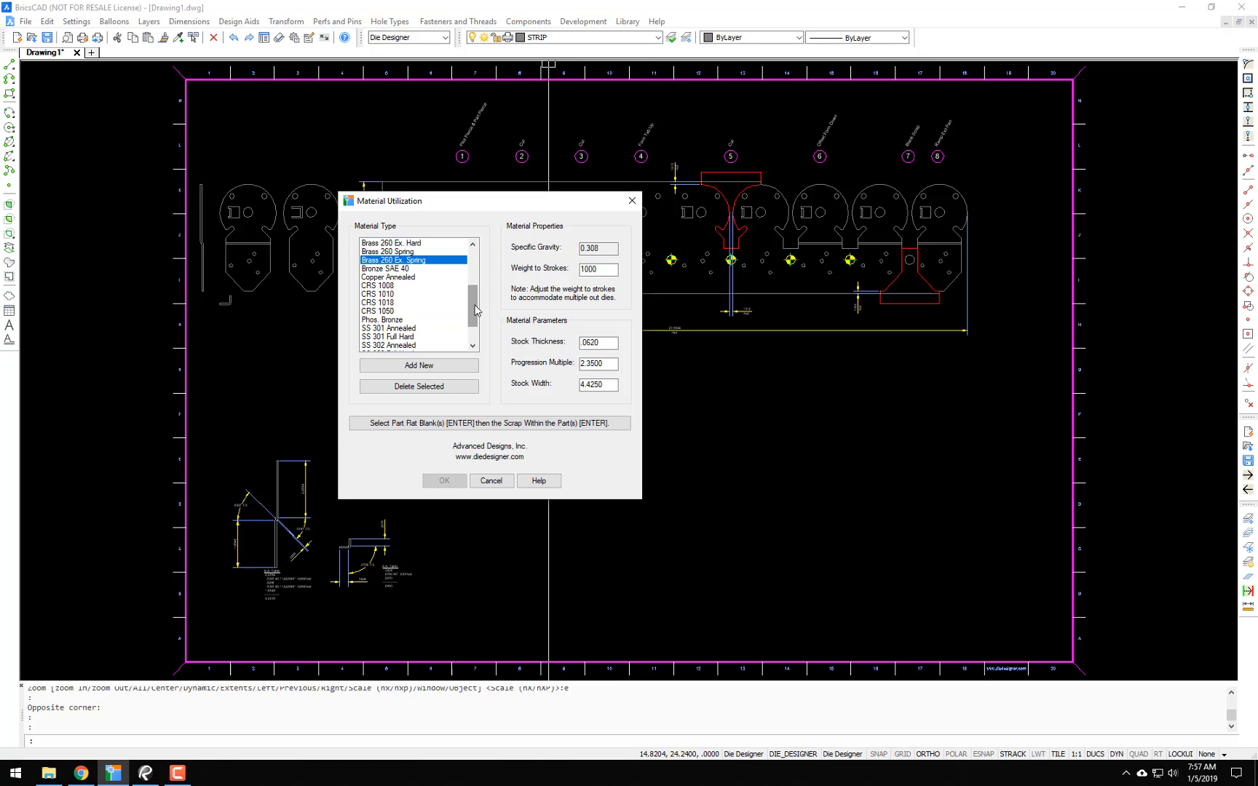
pyautogui.moveTo(473, 306); pyautogui.dragTo(470, 258)
pyautogui.click(397, 245)
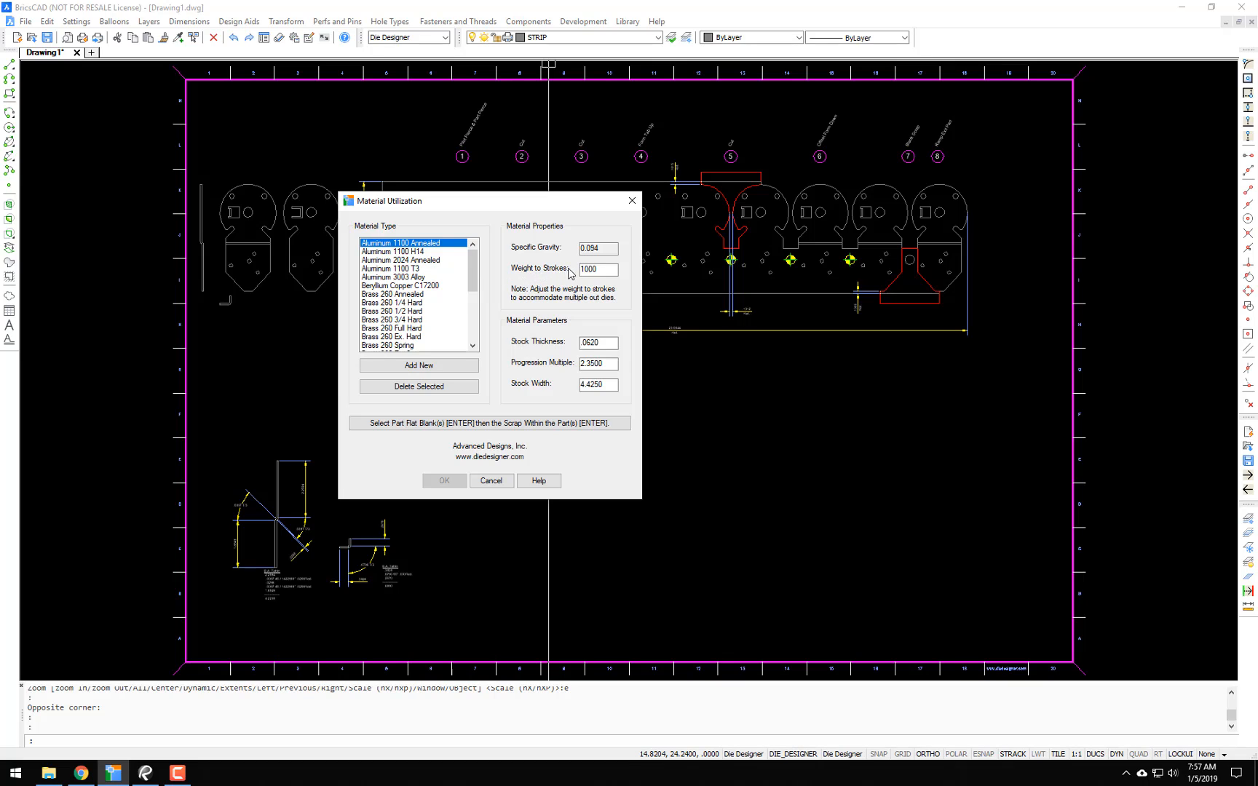
# Step: Review the Weight to Strokes and Stock Thickness values and close the Material Utilization dialog
pyautogui.click(598, 269)
pyautogui.doubleClick(602, 269)
pyautogui.click(599, 343)
pyautogui.click(632, 202)
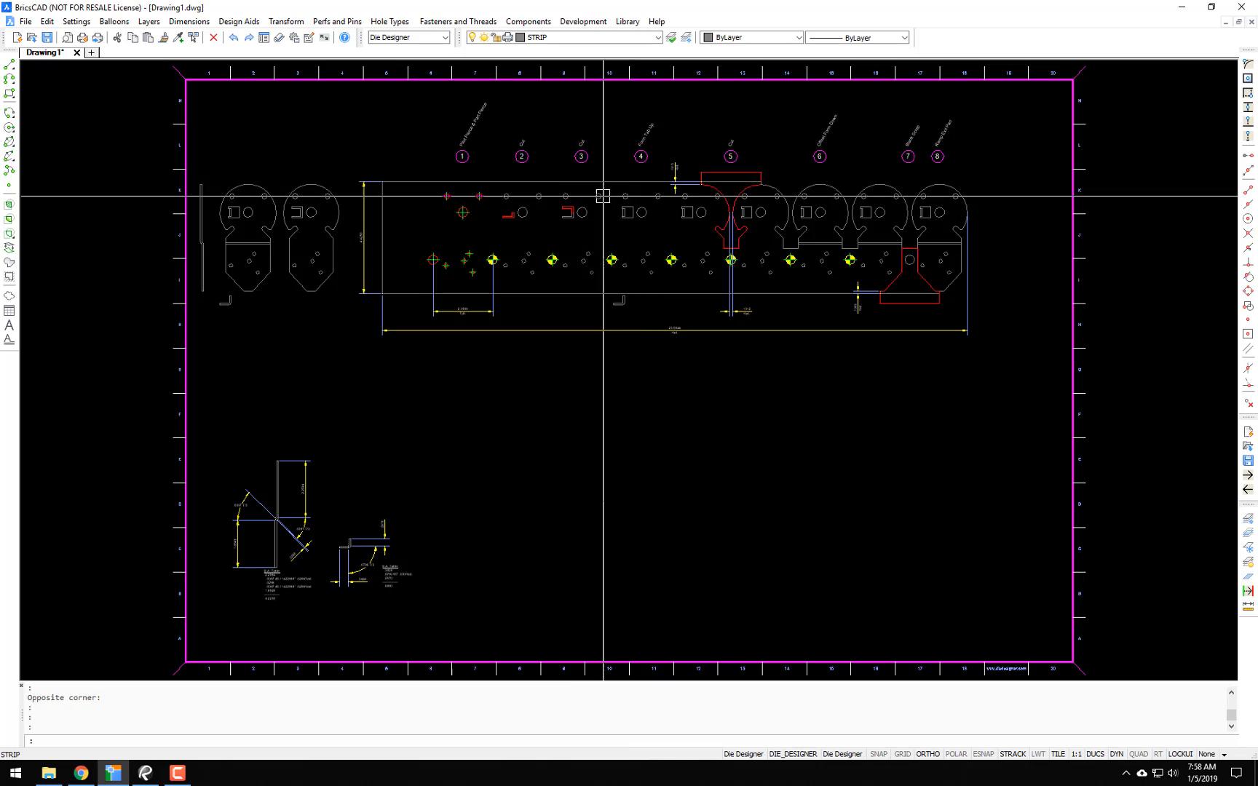
# Step: Check the progression, stock width and material thickness stored in the drawing settings
pyautogui.click(75, 22)
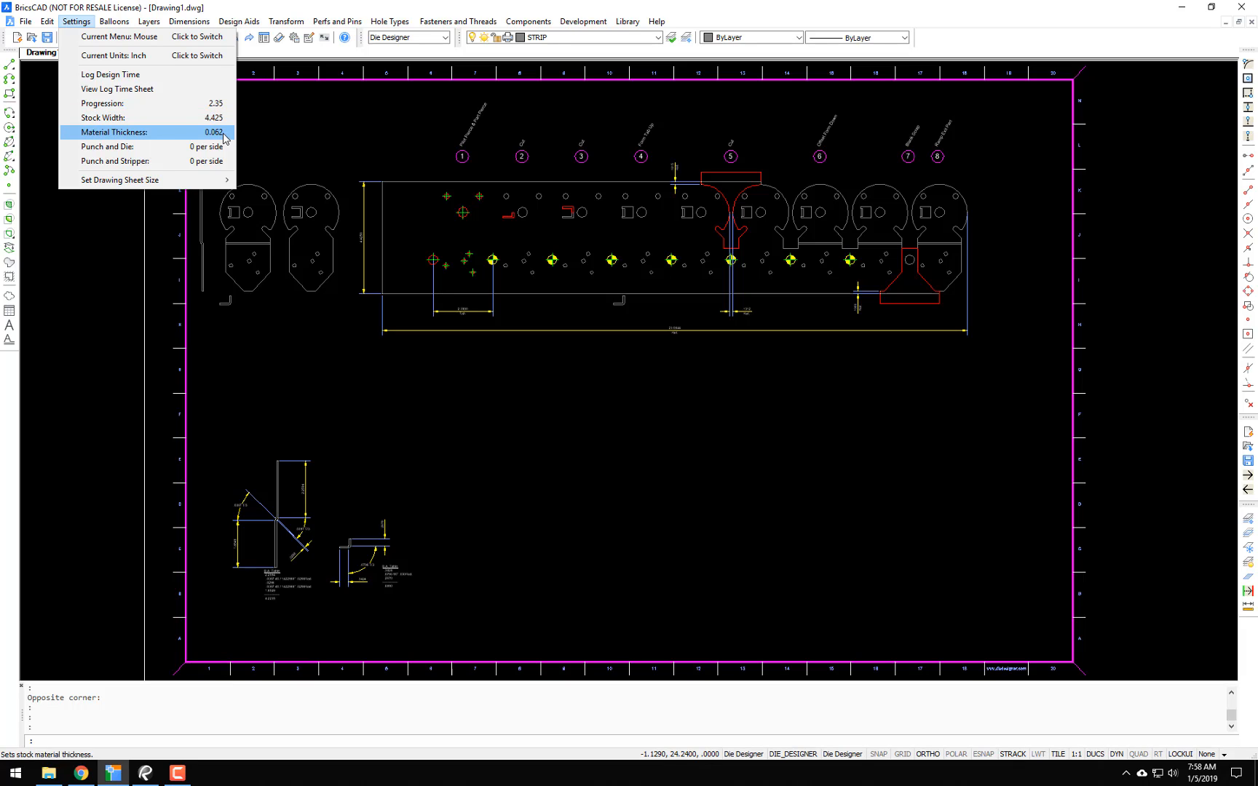
pyautogui.click(366, 129)
pyautogui.click(423, 111)
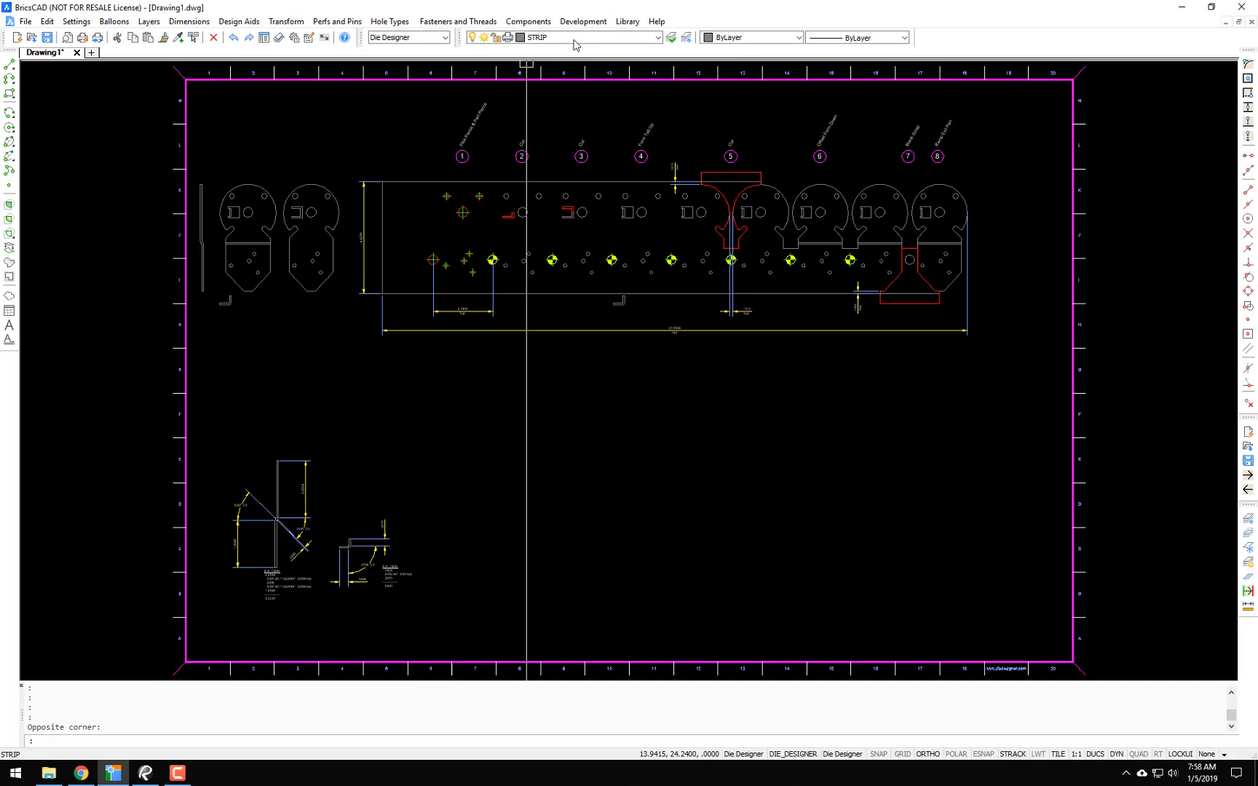
# Step: Reopen Material Utilization and choose CRS 1018 as the material type
pyautogui.click(583, 21)
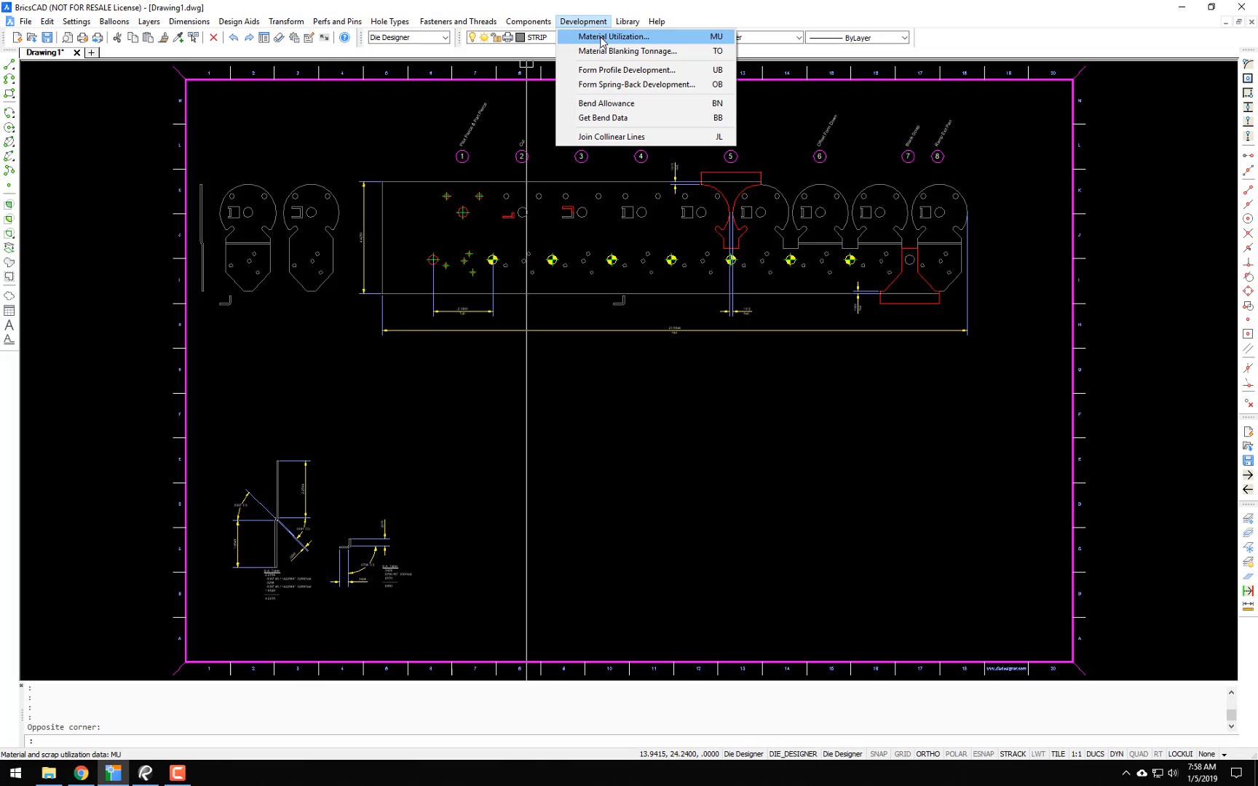
pyautogui.click(602, 37)
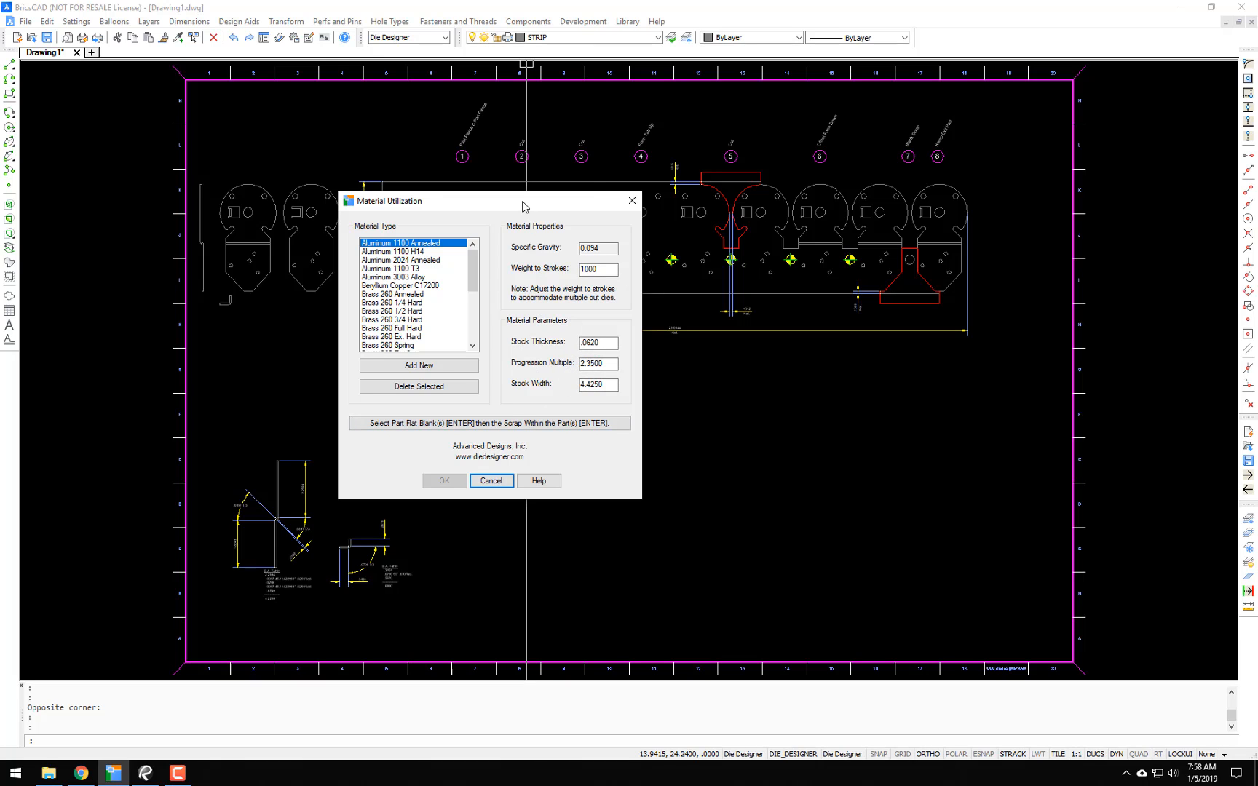
pyautogui.moveTo(523, 206); pyautogui.dragTo(605, 211)
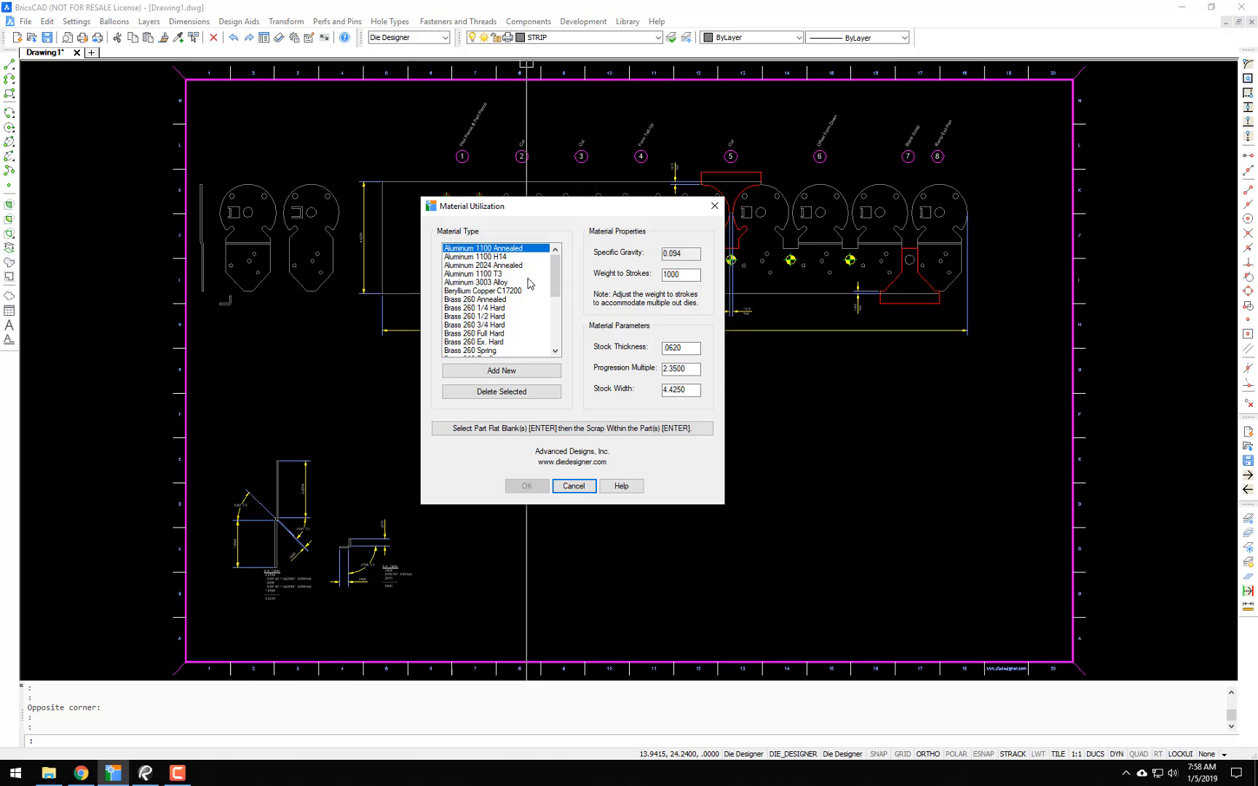
pyautogui.moveTo(555, 277); pyautogui.dragTo(555, 309)
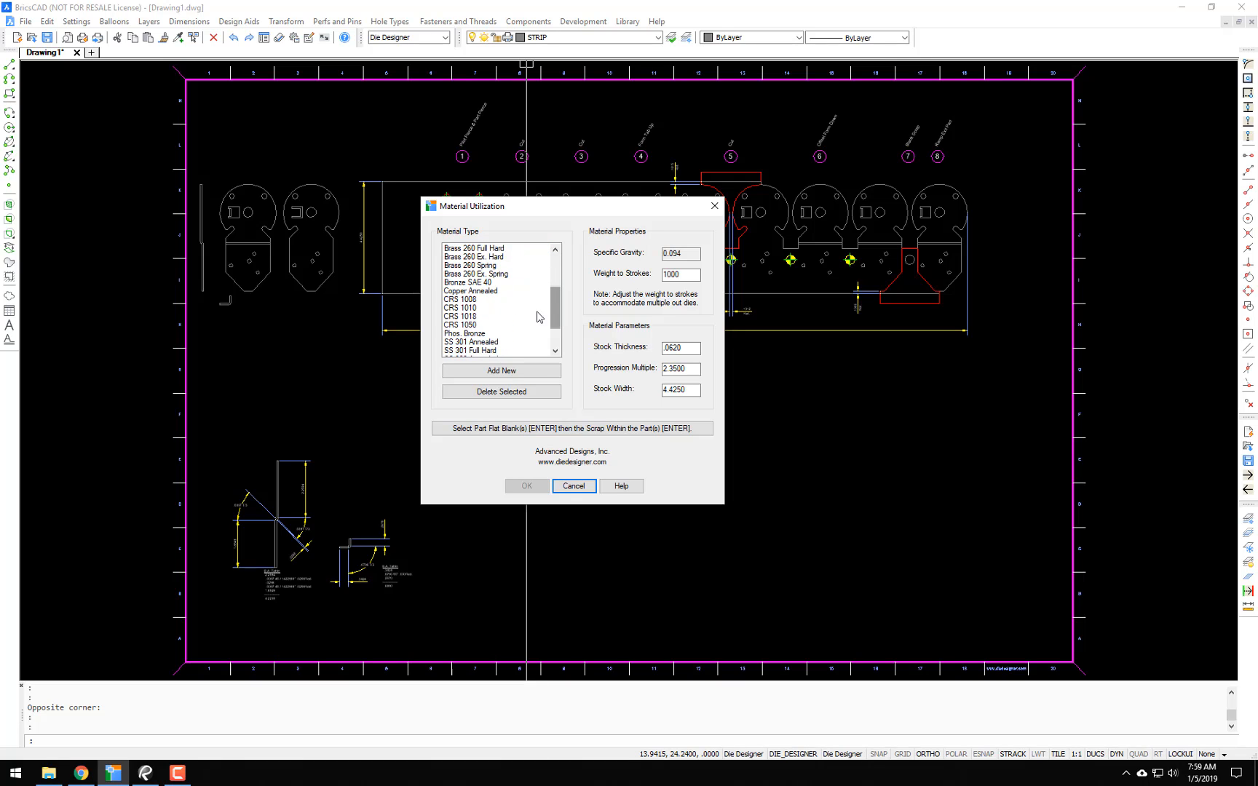
pyautogui.click(464, 316)
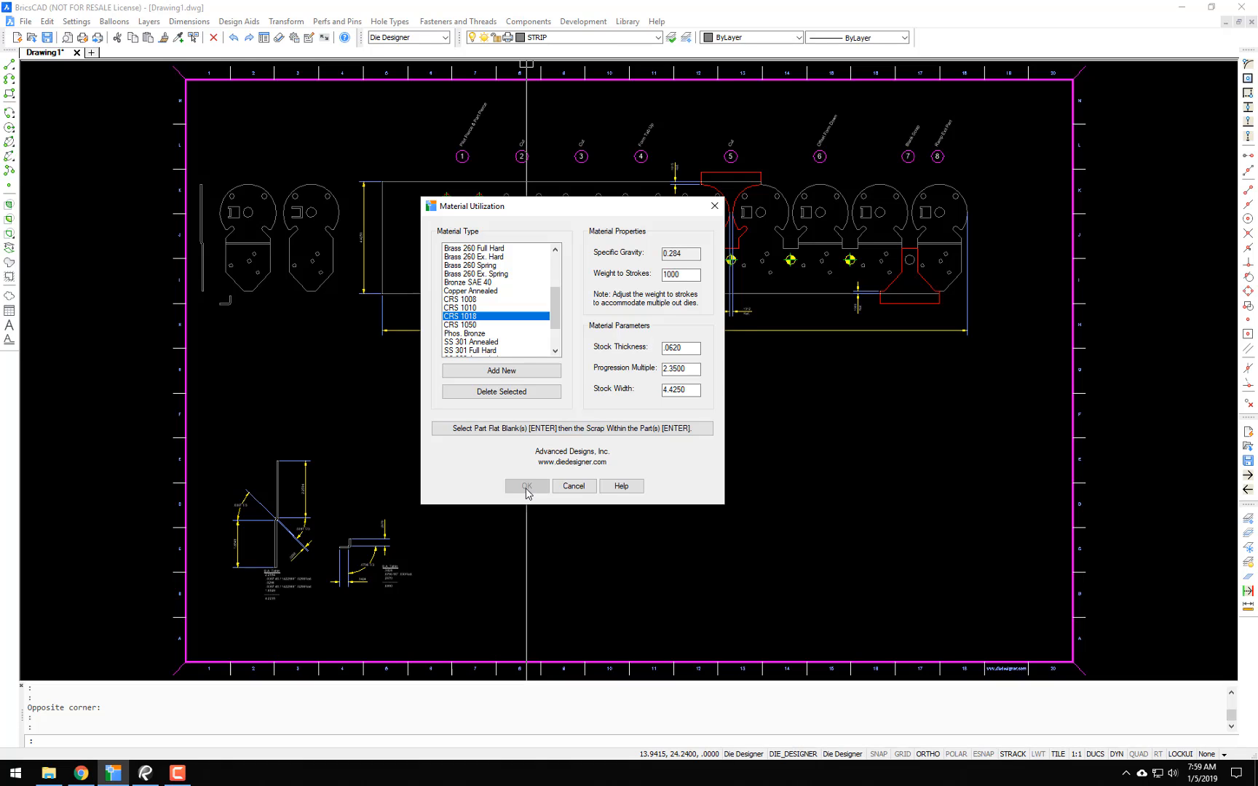
# Step: Select the outer outline of the flat blank beside the strip layout as the part for the utilization calculation
pyautogui.click(548, 428)
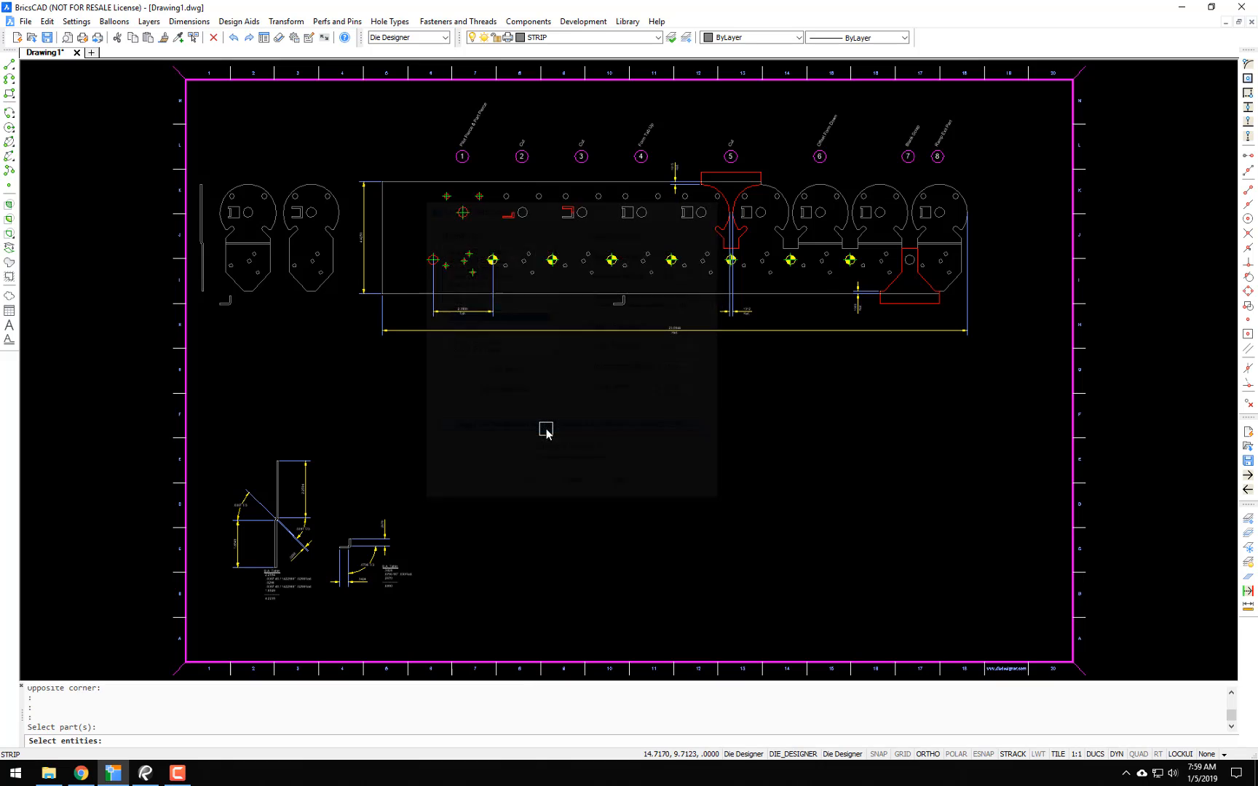
pyautogui.scroll(5, 298, 199)
pyautogui.scroll(2, 297, 198)
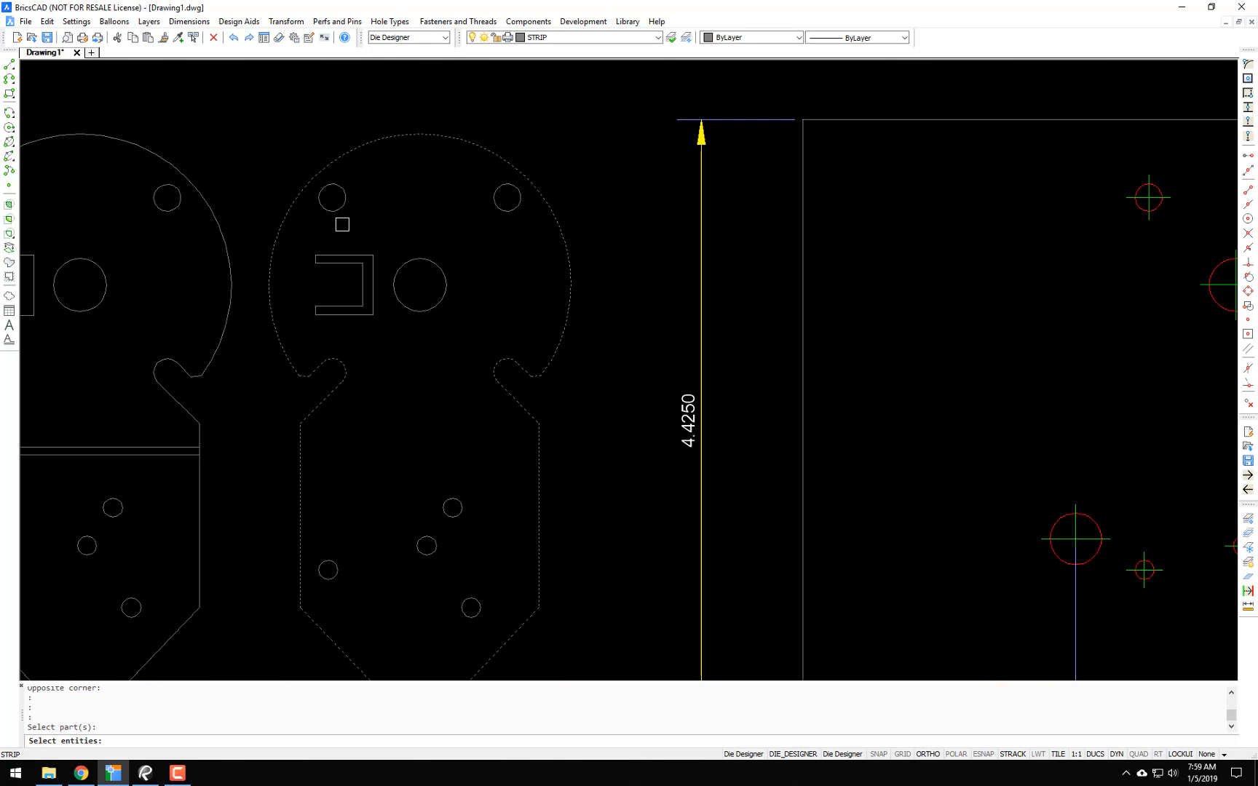
pyautogui.moveTo(405, 213)
pyautogui.mouseDown(button='middle')
pyautogui.moveTo(466, 132)
pyautogui.moveTo(443, 161)
pyautogui.mouseUp(button='middle')
pyautogui.scroll(-2, 446, 146)
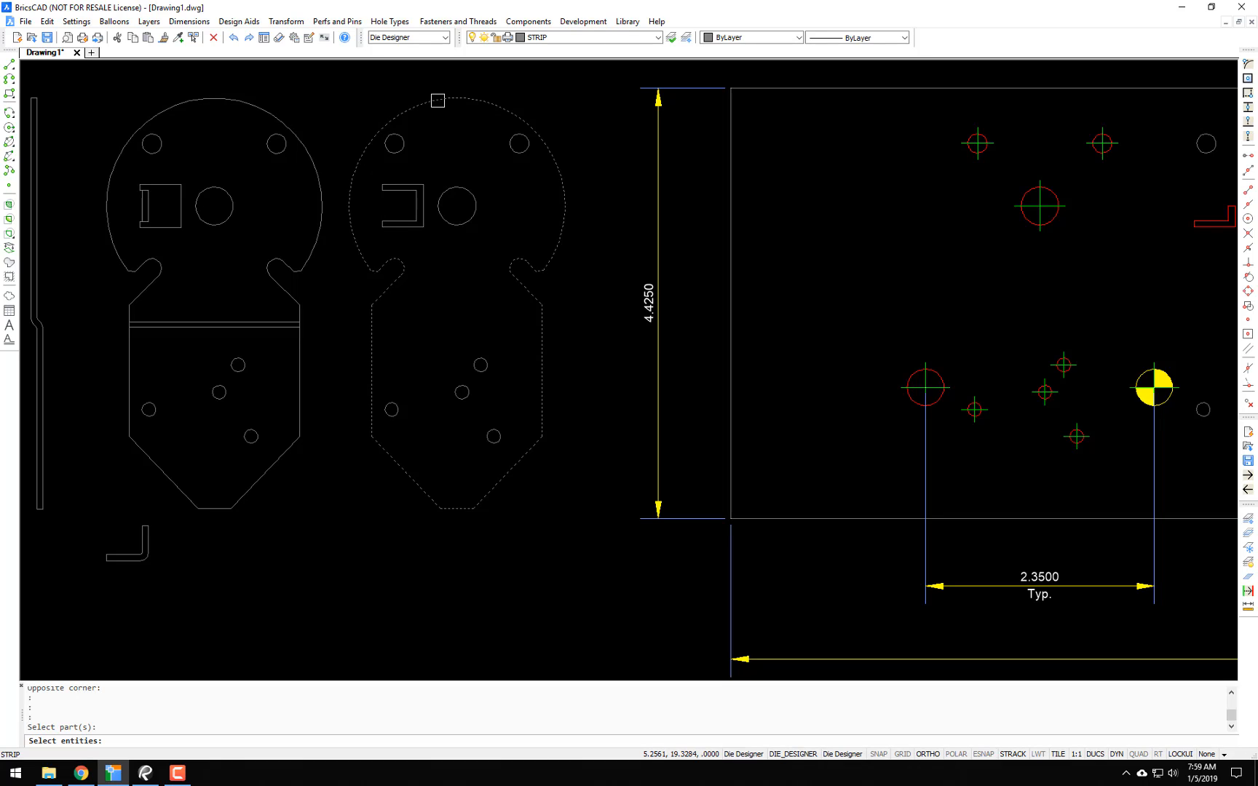
pyautogui.click(437, 99)
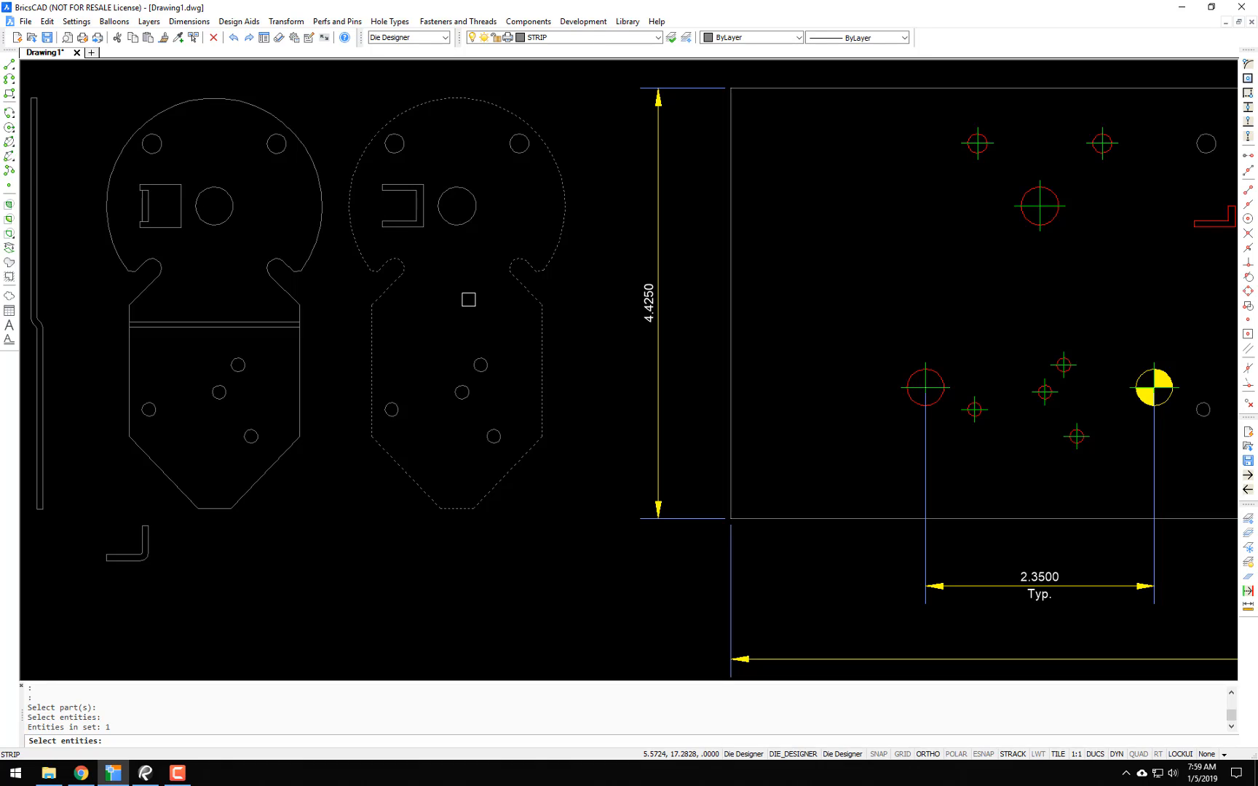
pyautogui.press('Return')
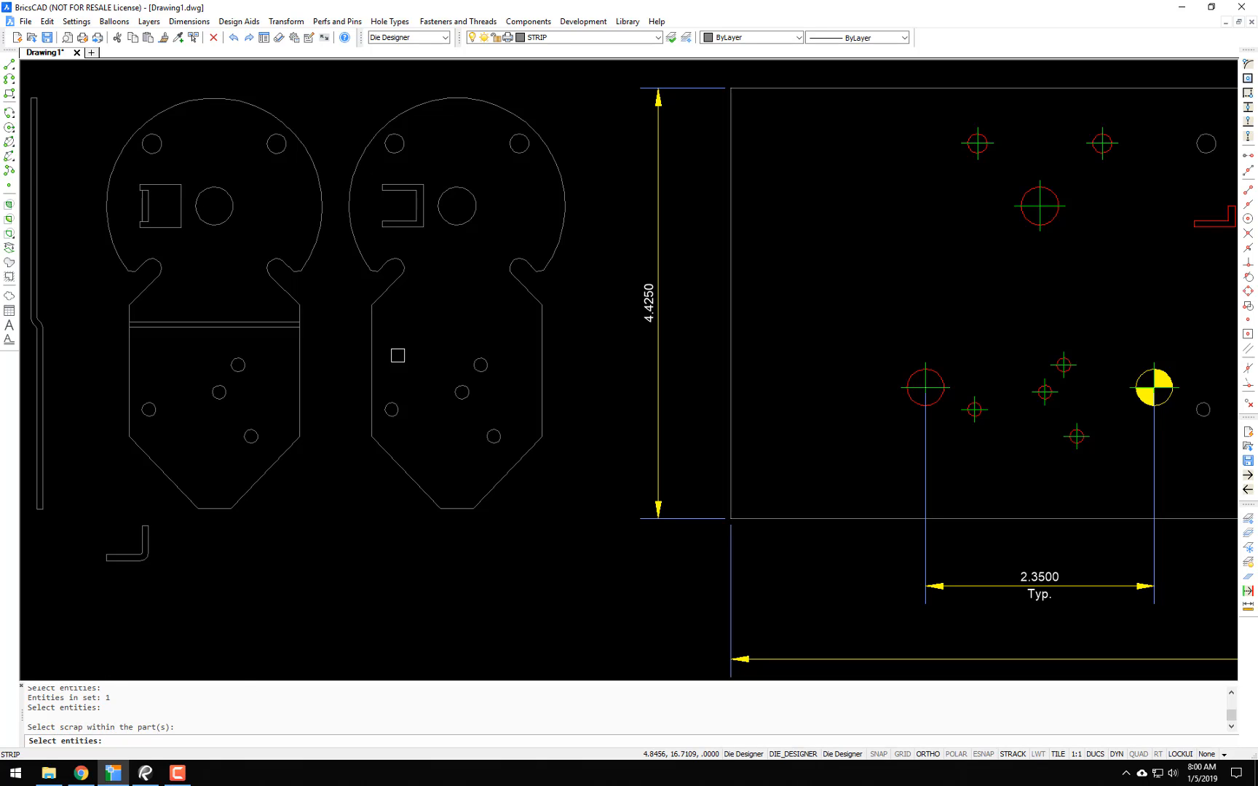
# Step: Select all the holes and the U-shaped cutout inside the flat blank as the scrap within the part
pyautogui.click(513, 150)
pyautogui.click(468, 141)
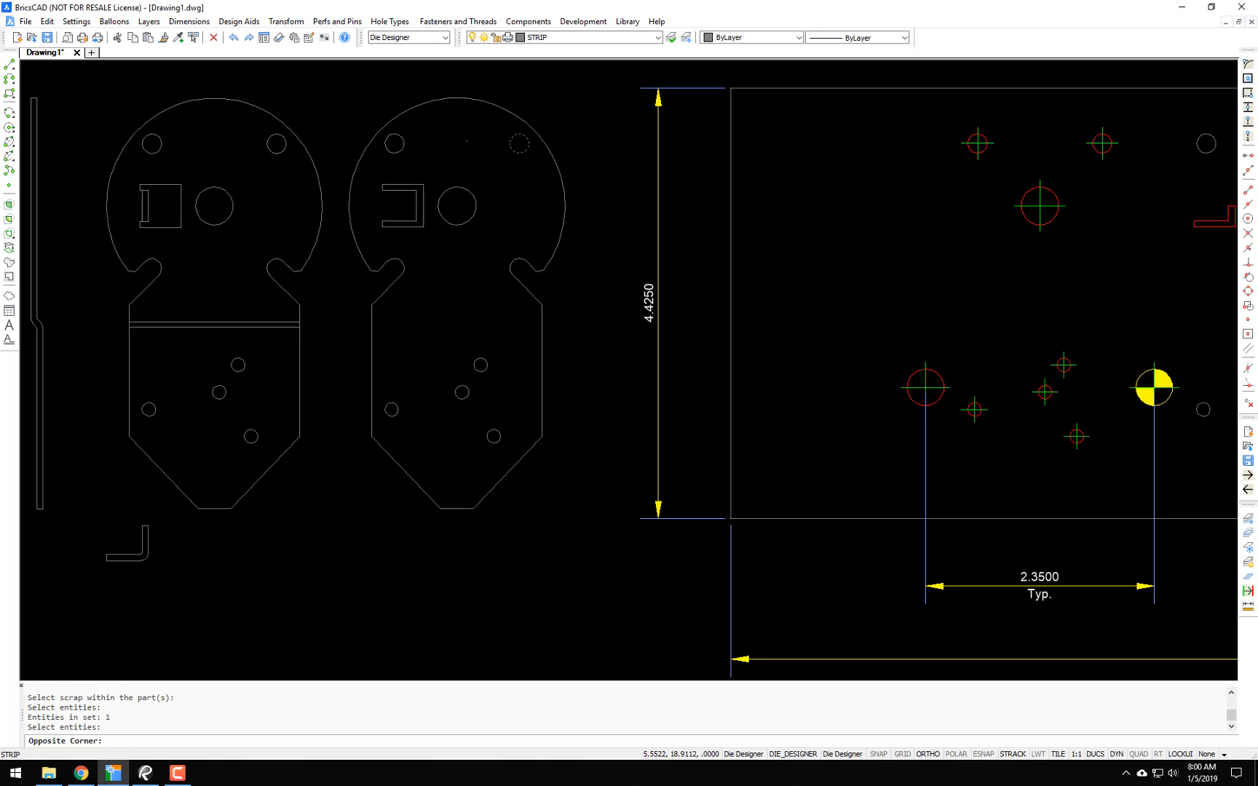
pyautogui.click(407, 212)
pyautogui.click(495, 334)
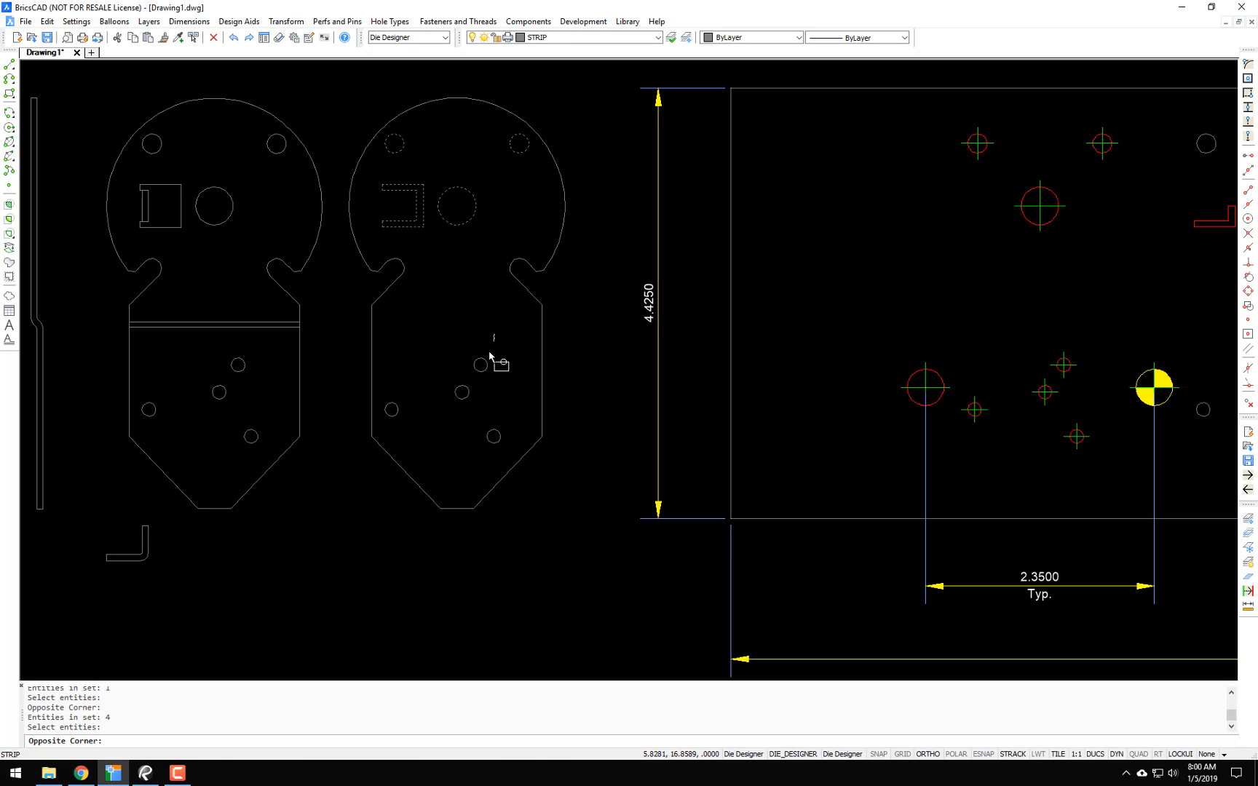
pyautogui.click(434, 447)
pyautogui.click(391, 409)
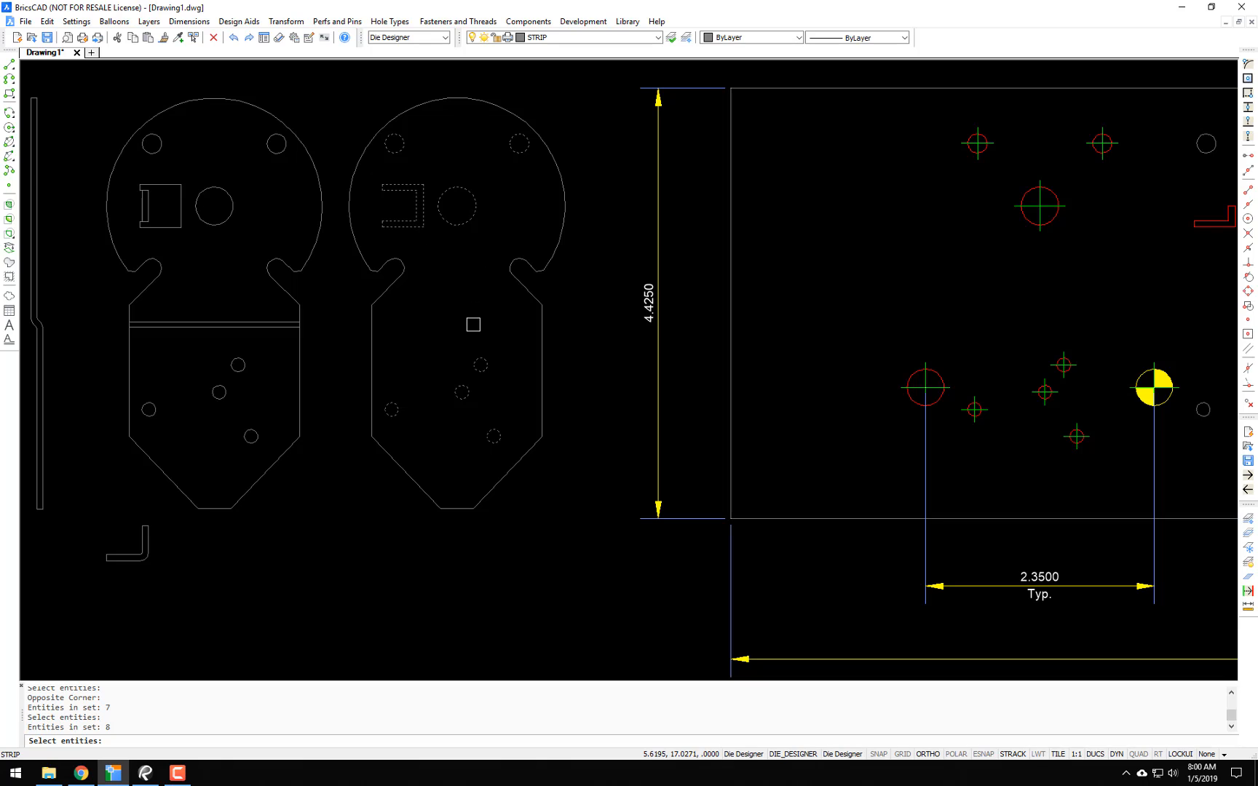
pyautogui.press('Return')
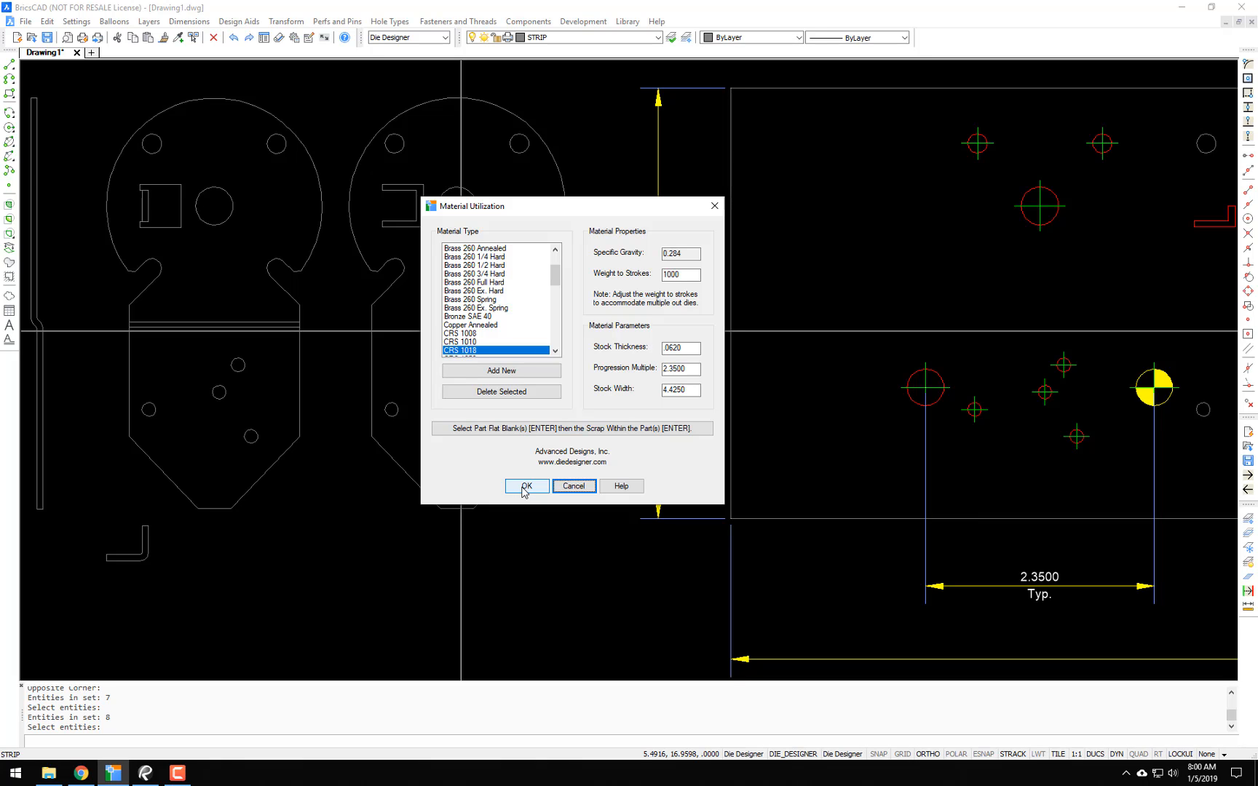
# Step: Generate the Material Utilization chart and place it in the empty area below the strip layout
pyautogui.click(526, 486)
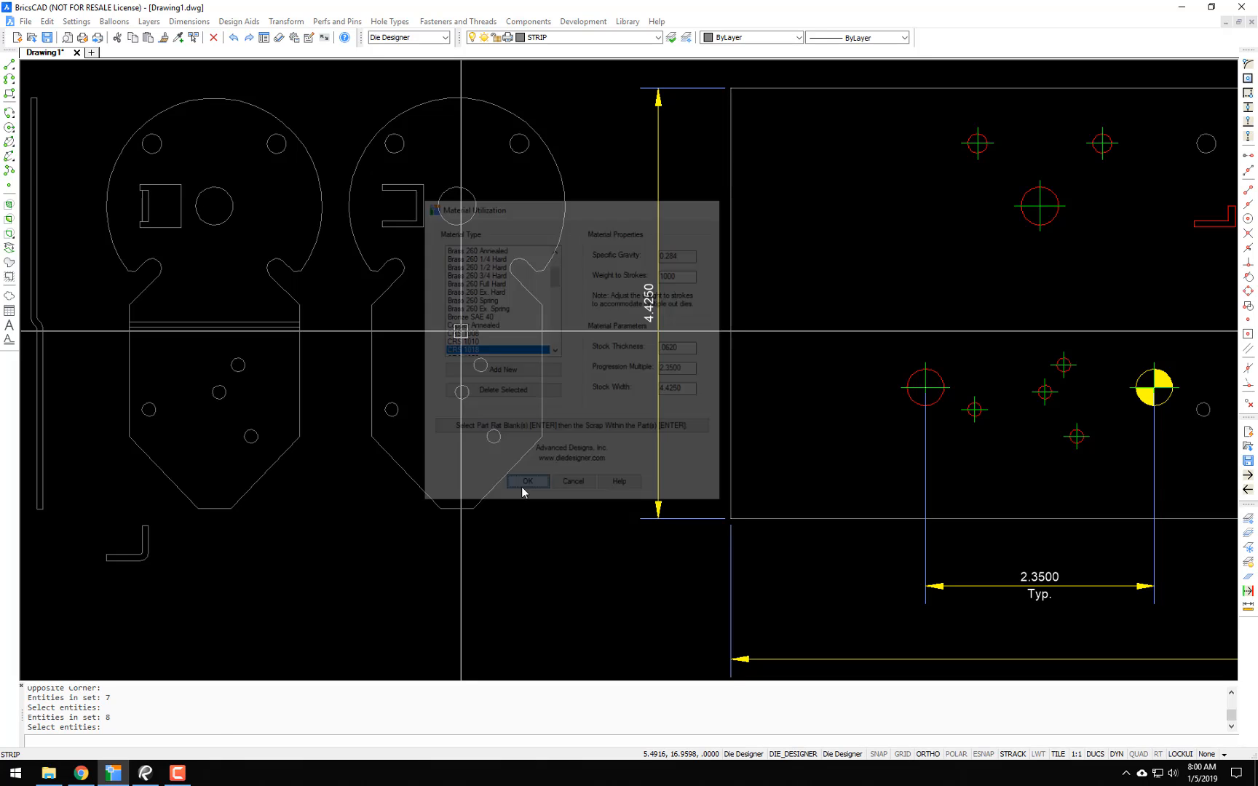
pyautogui.moveTo(514, 403); pyautogui.dragTo(437, 327, button='middle')
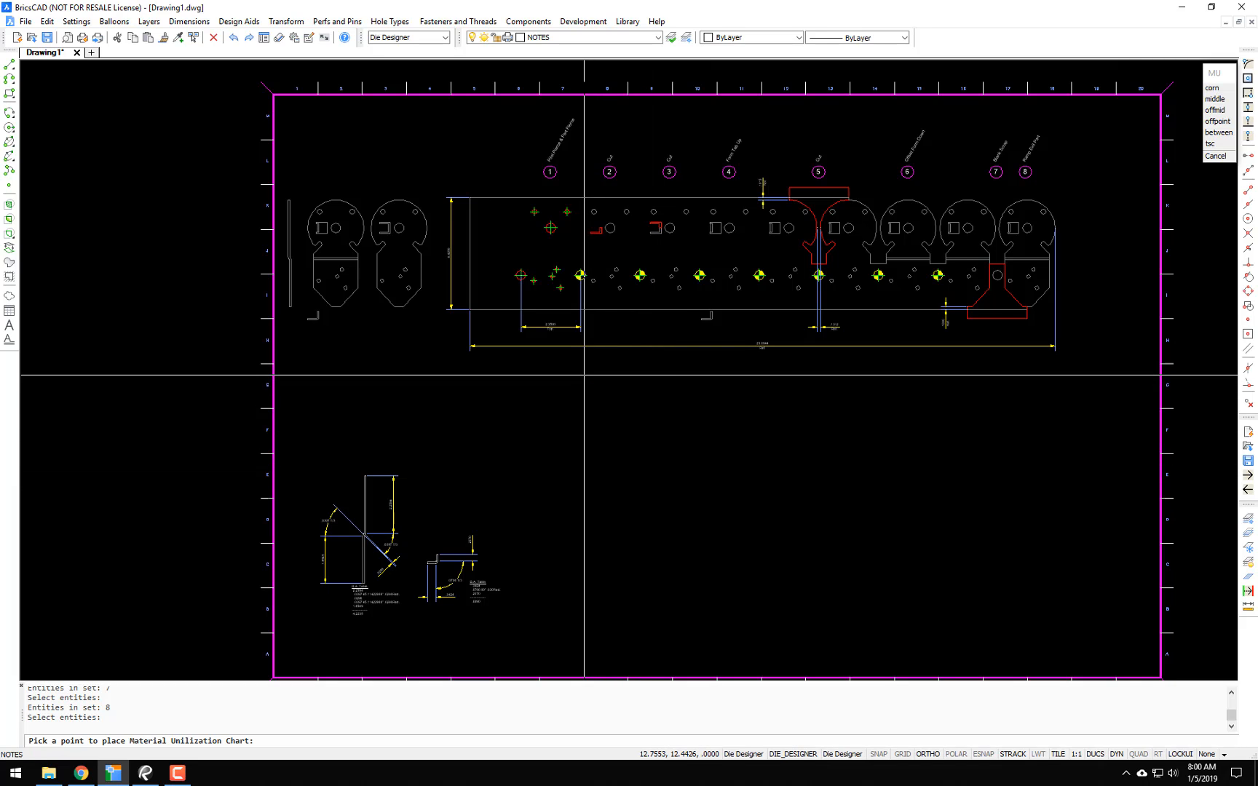
pyautogui.click(689, 386)
# Step: Examine the weights and scrap percentage listed in the placed Material Utilization chart
pyautogui.scroll(5, 691, 388)
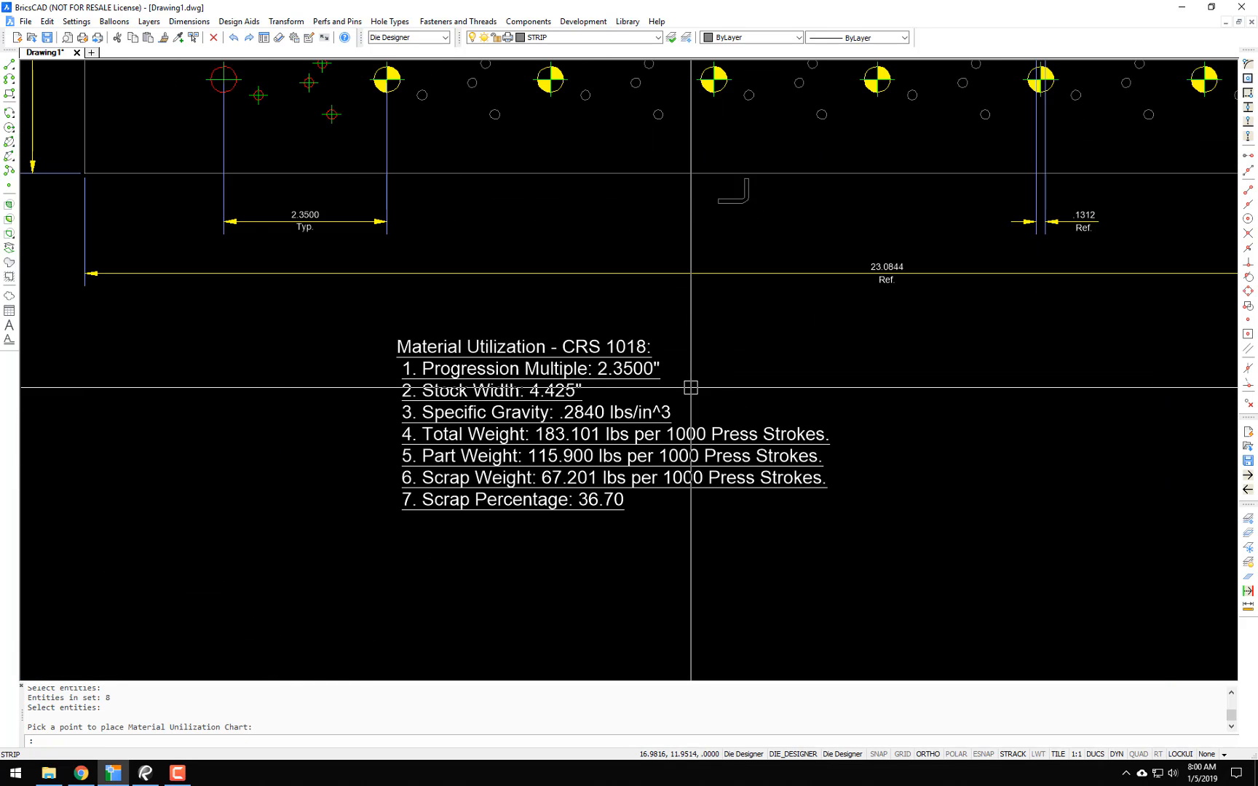
pyautogui.scroll(2, 656, 390)
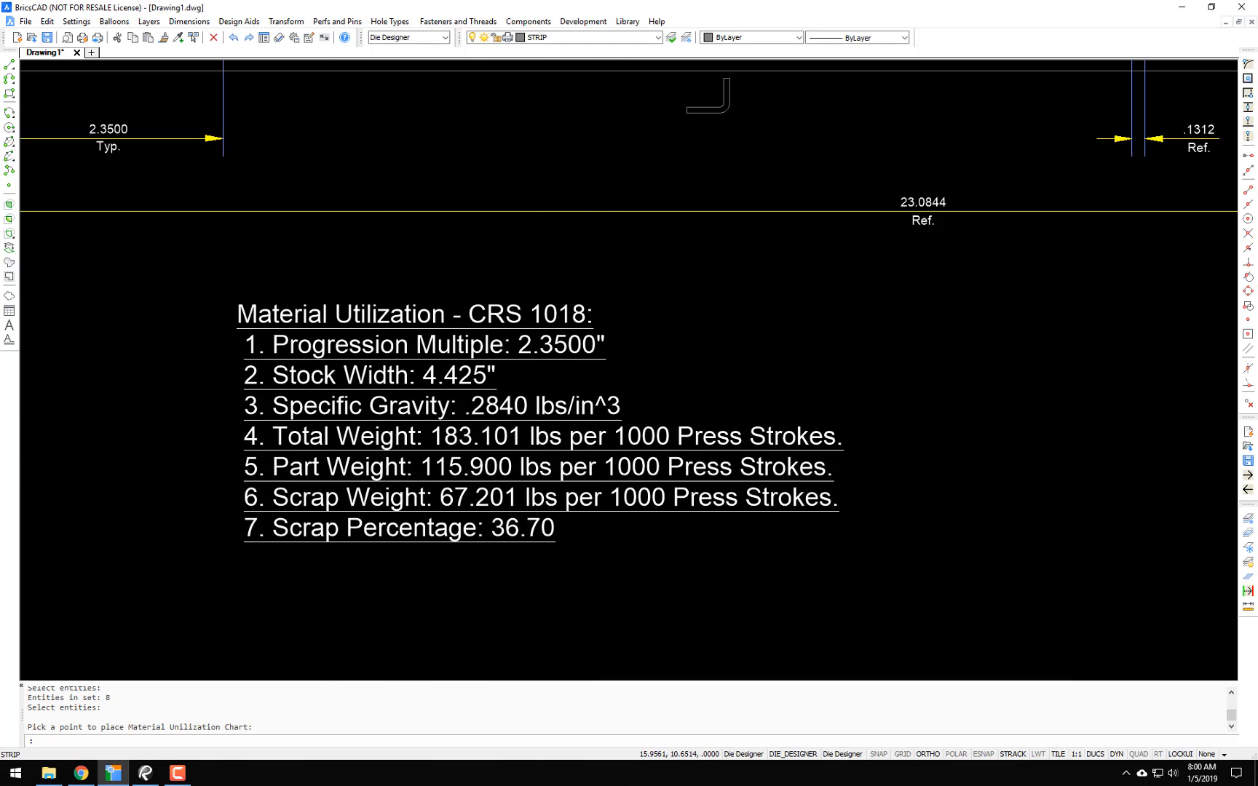
pyautogui.scroll(-3, 597, 480)
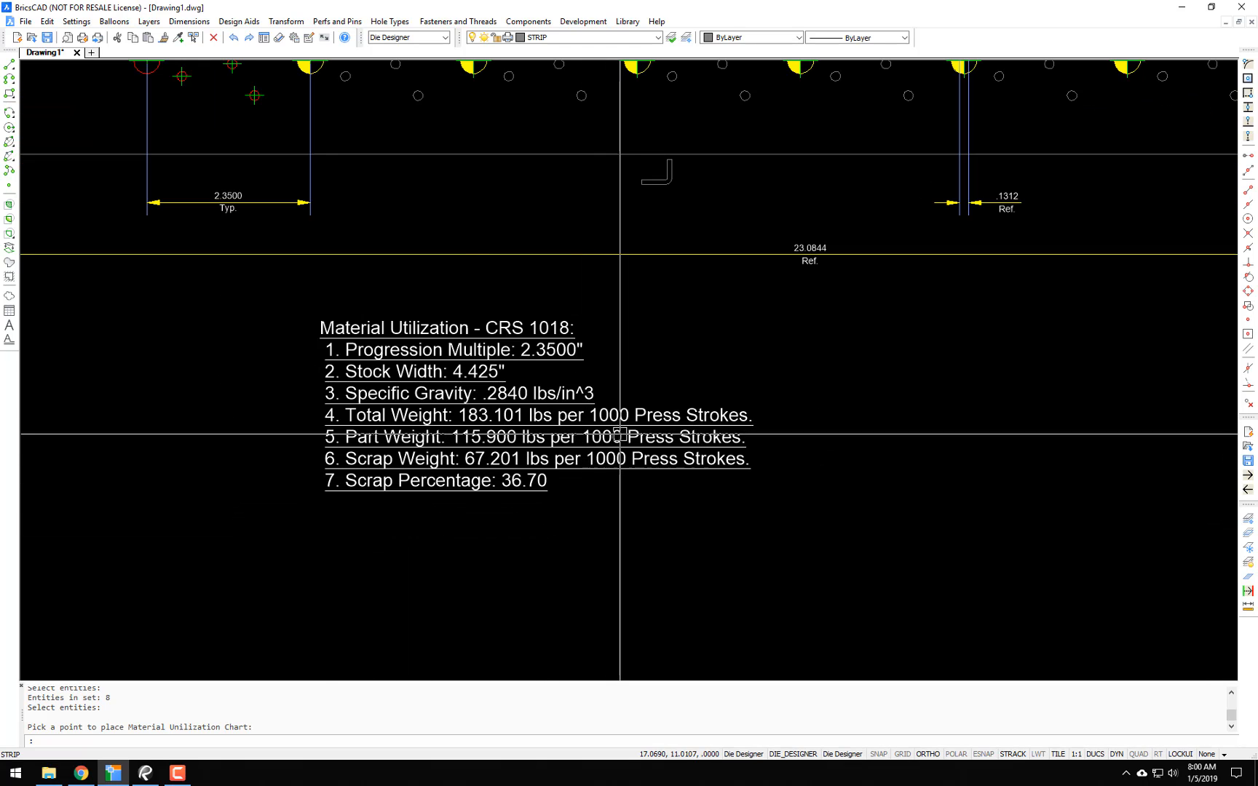
pyautogui.scroll(2, 619, 435)
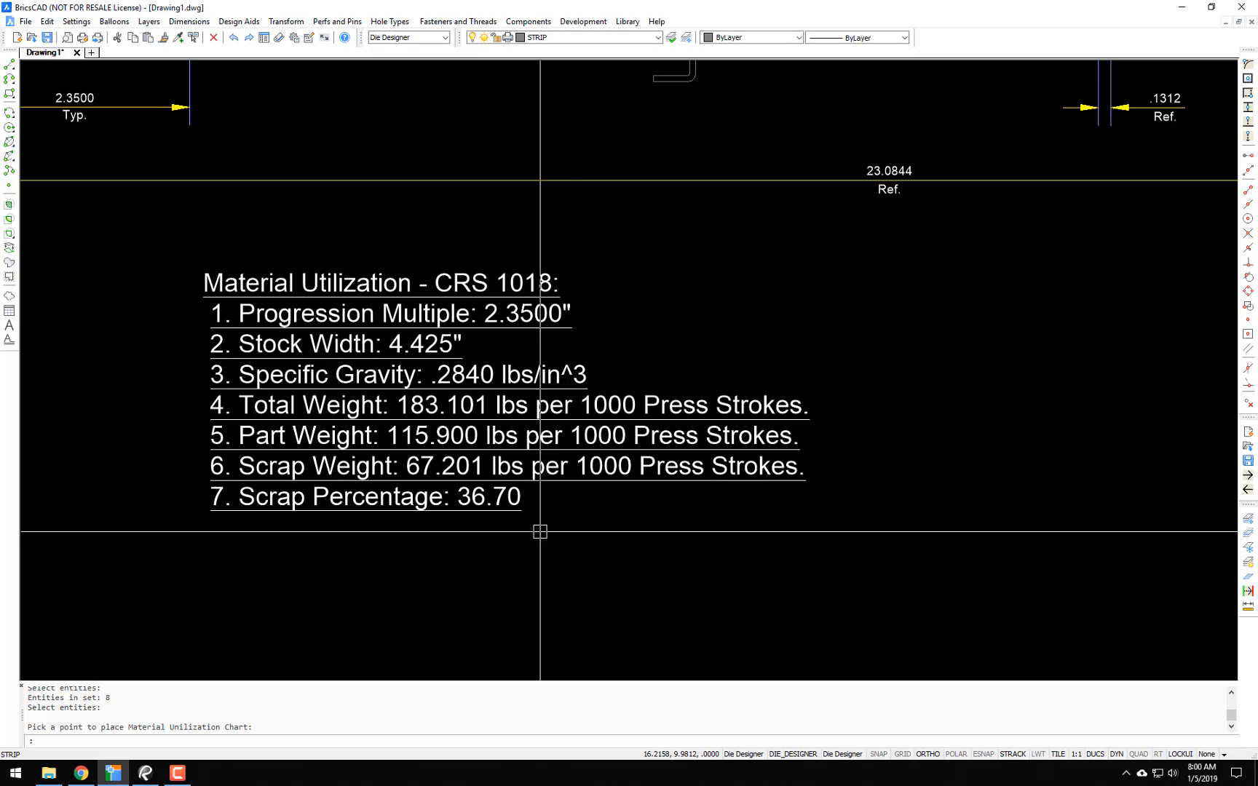
pyautogui.scroll(-2, 572, 523)
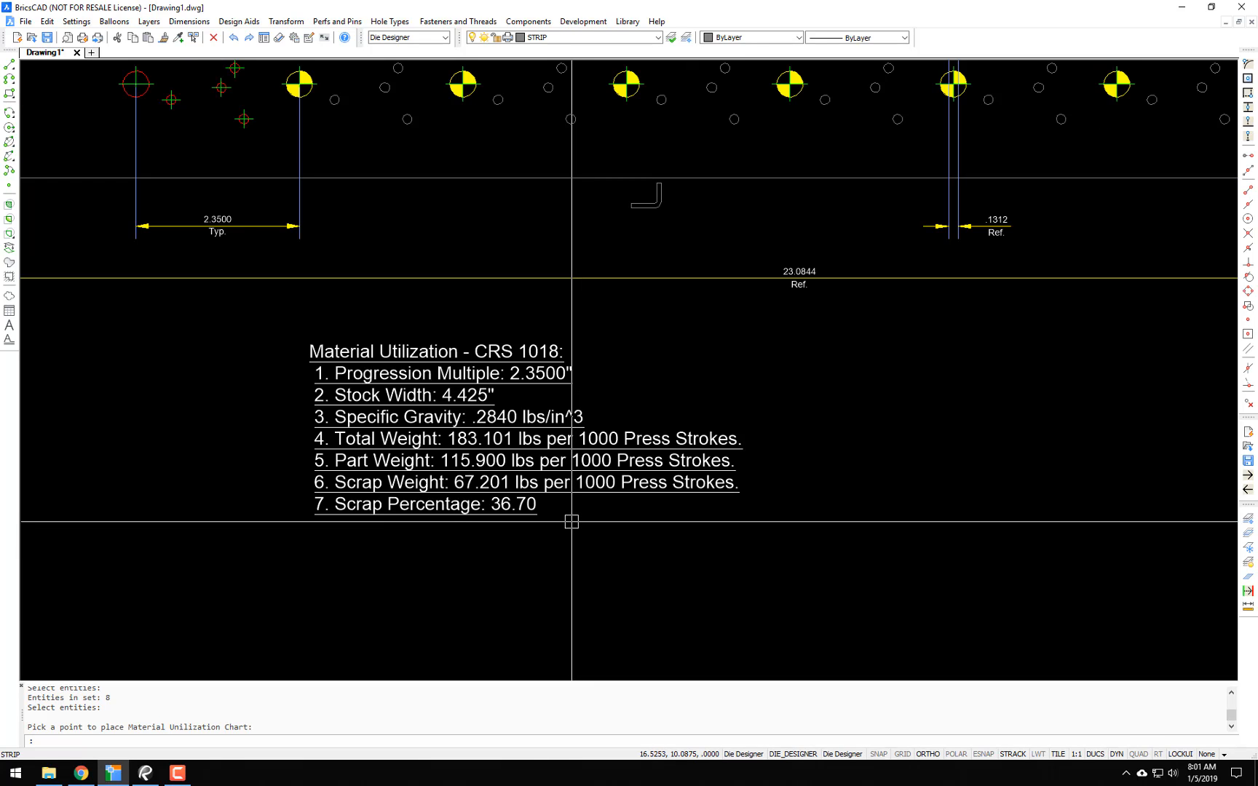
pyautogui.scroll(-4, 580, 516)
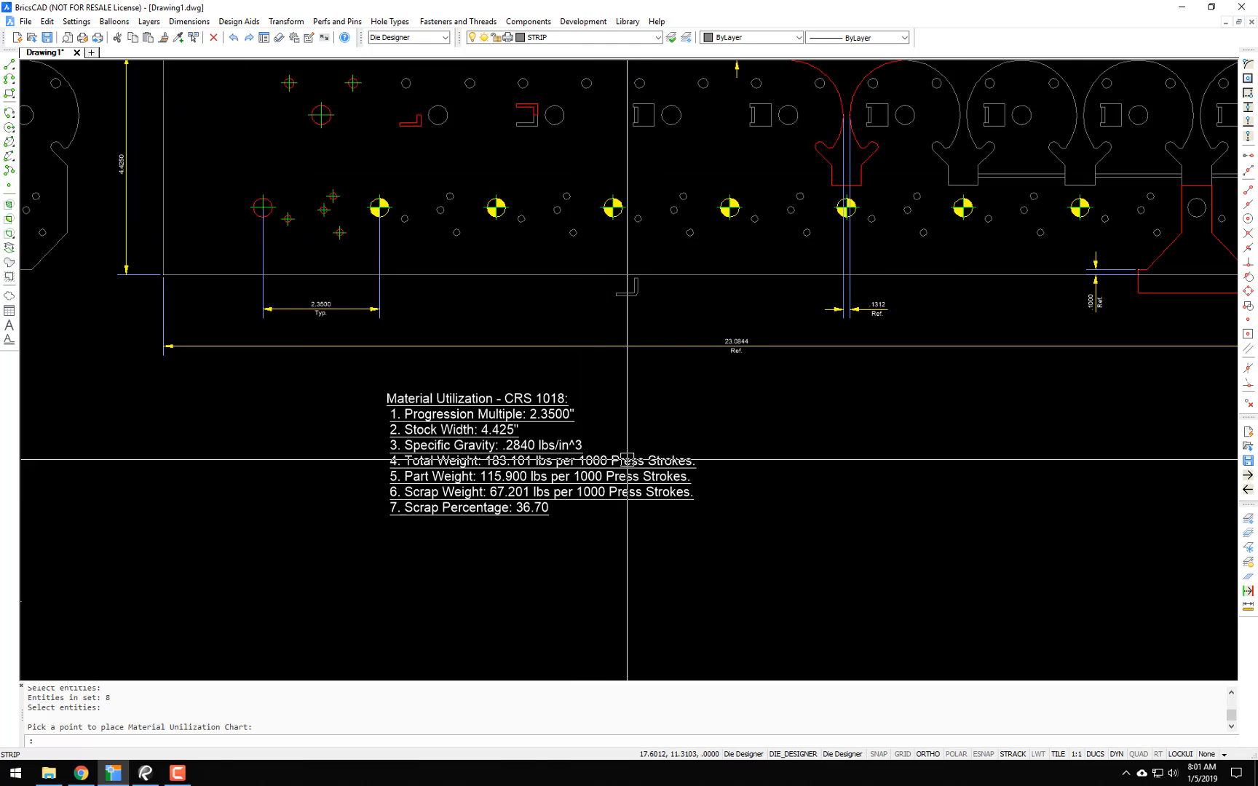
pyautogui.moveTo(605, 453); pyautogui.dragTo(538, 394, button='middle')
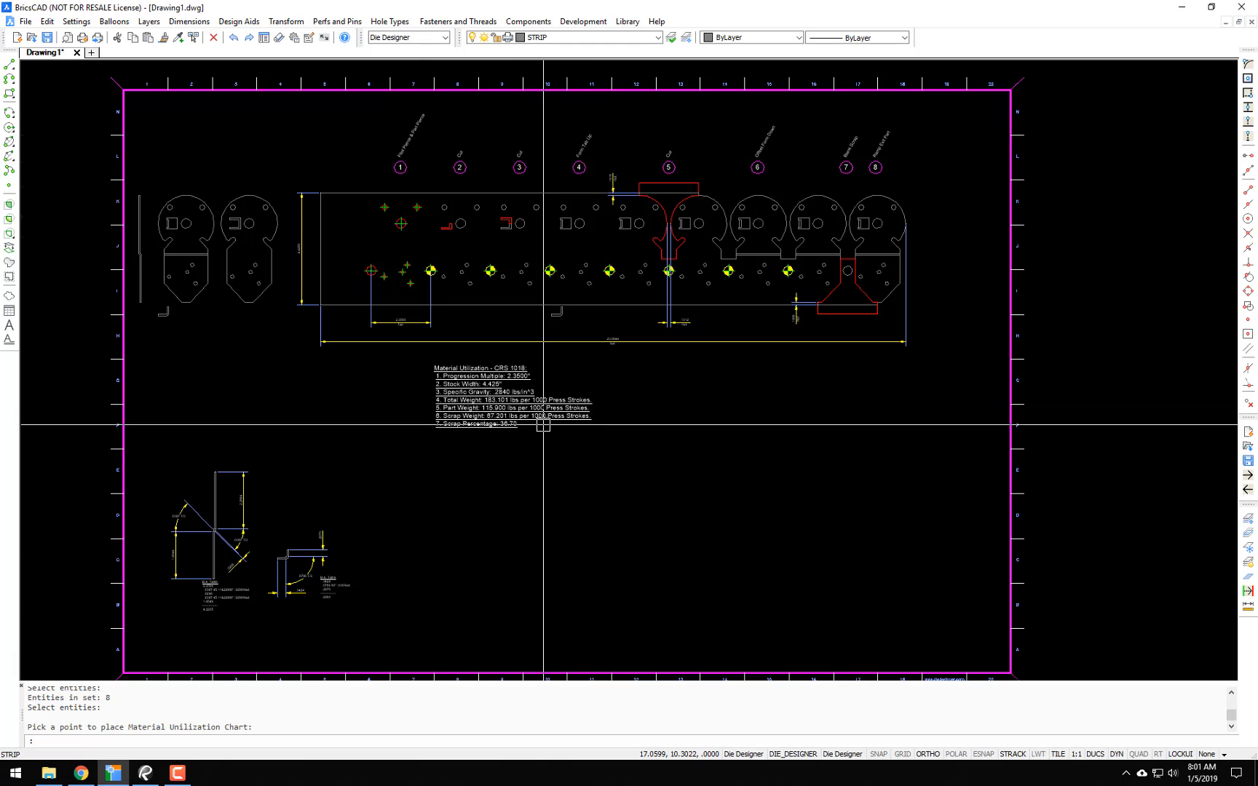
pyautogui.scroll(2, 543, 423)
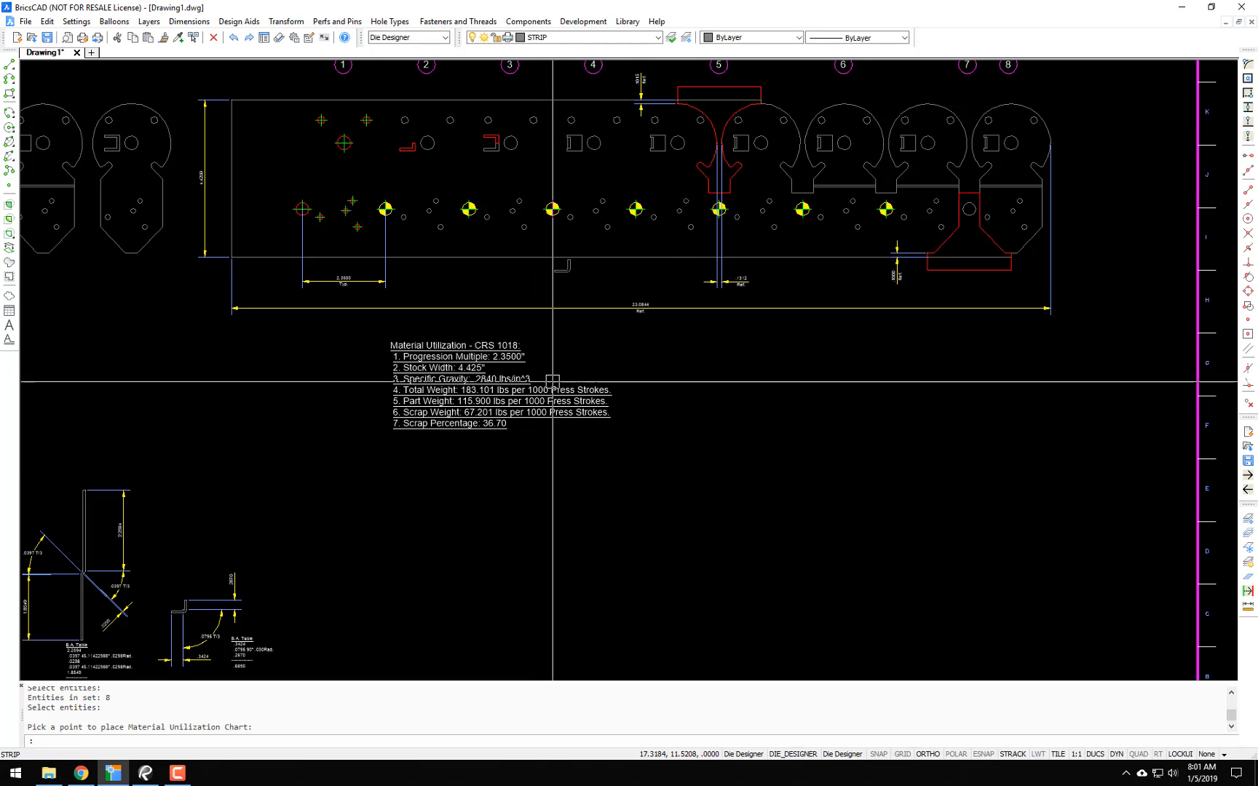
pyautogui.moveTo(551, 381); pyautogui.dragTo(555, 394, button='middle')
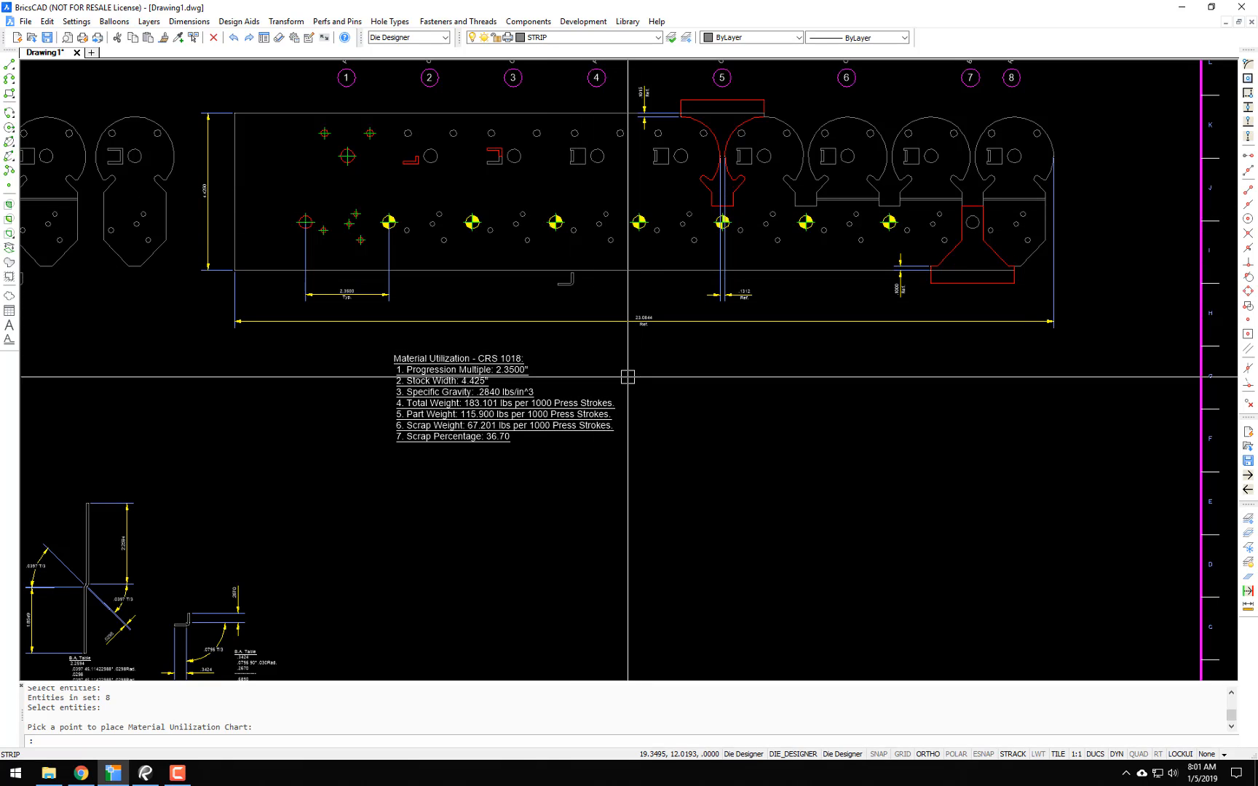
# Step: Open the Material Utilization command's help page, read its description, command-line alias and notes, and close the help
pyautogui.click(582, 21)
pyautogui.click(608, 38)
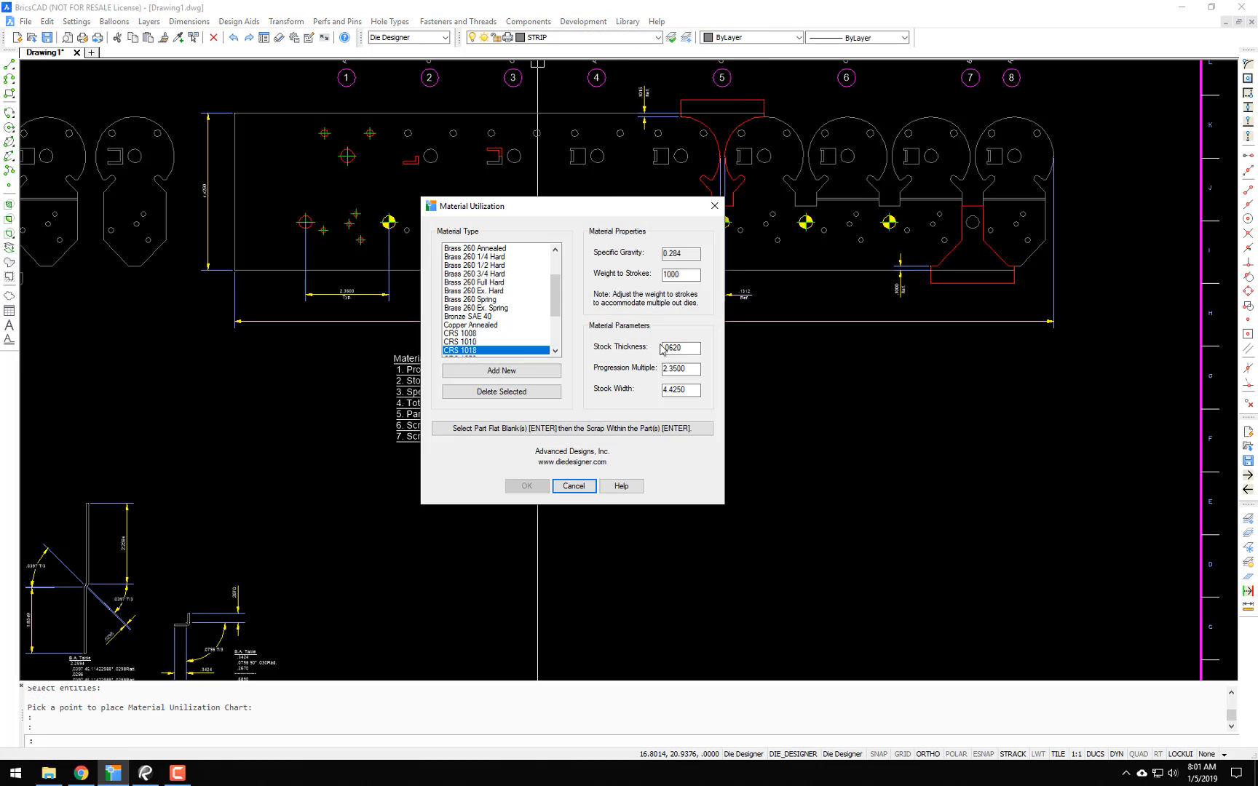
pyautogui.click(622, 487)
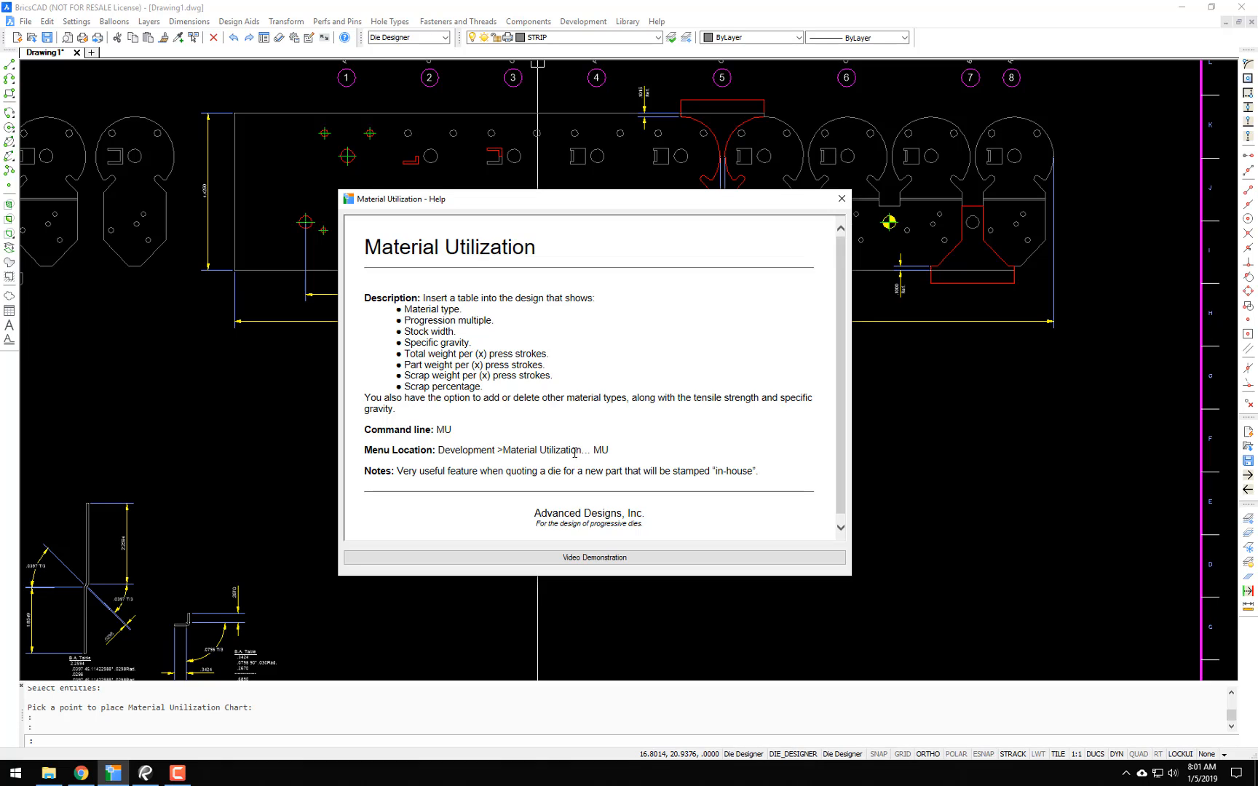
pyautogui.scroll(-1, 547, 394)
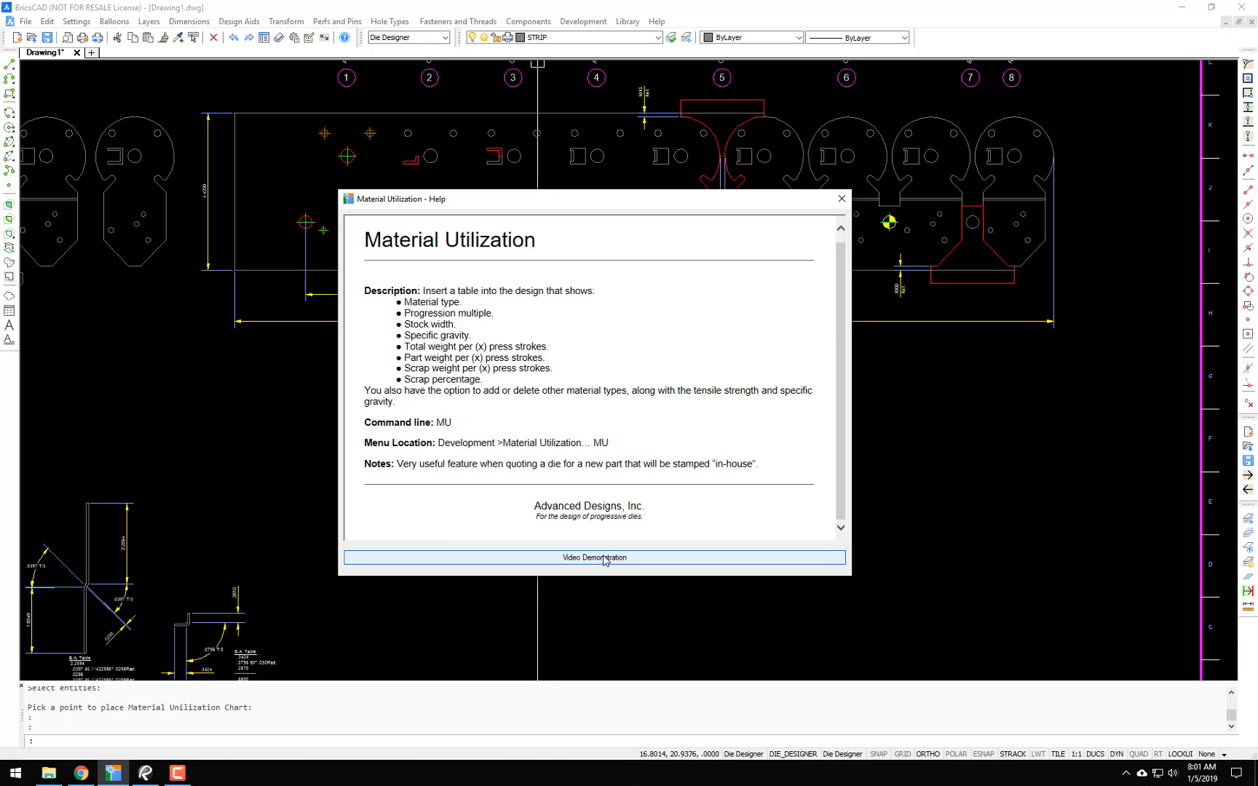
pyautogui.click(841, 199)
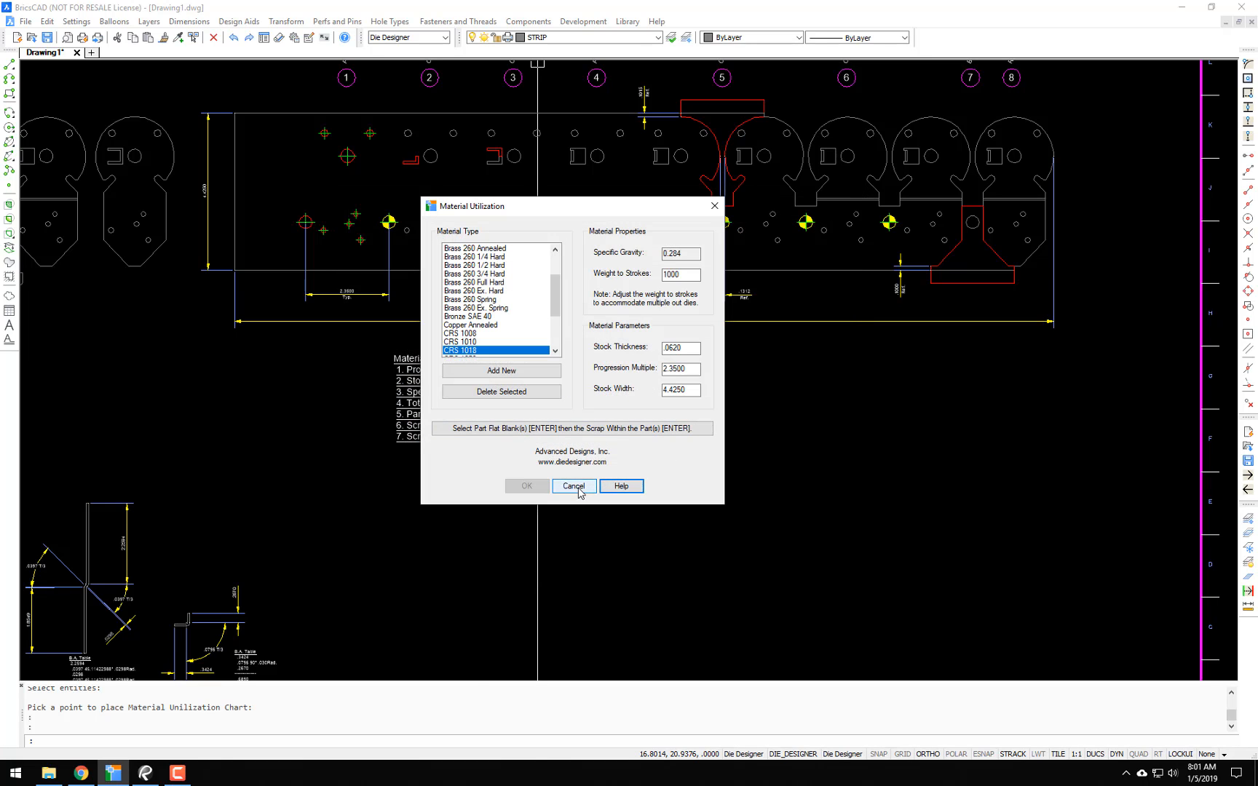